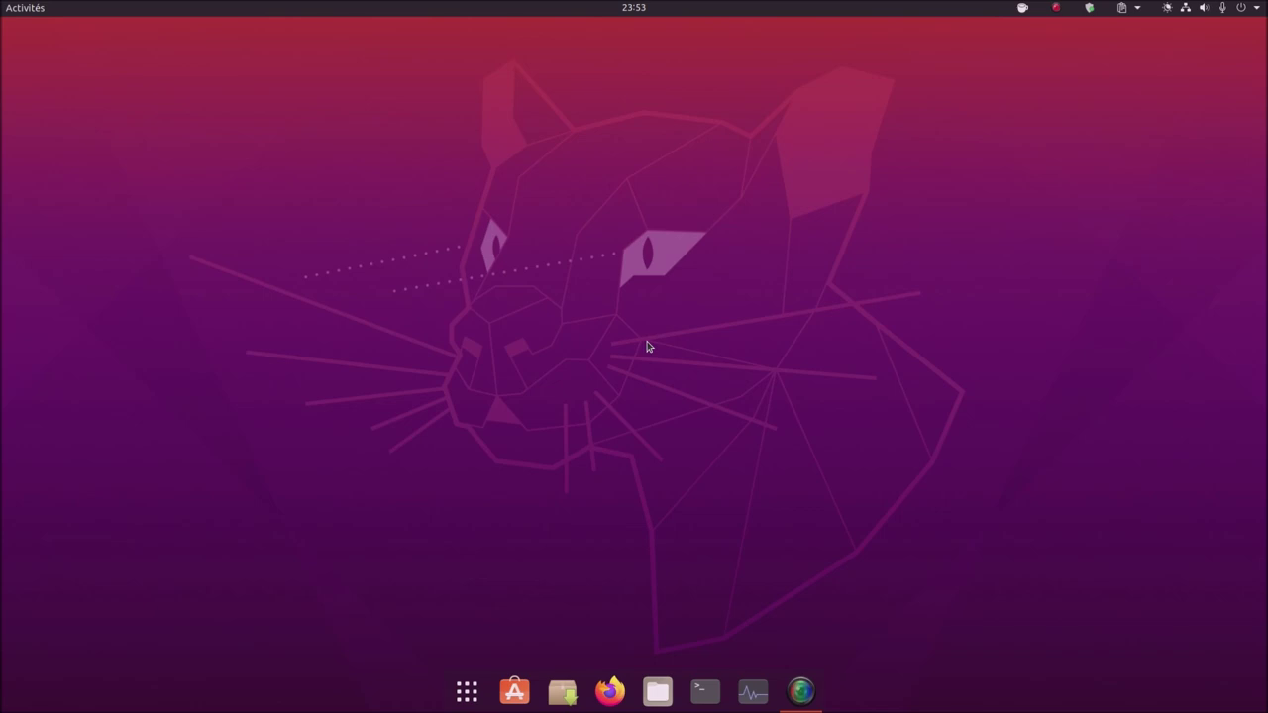
Step: Open the startup disk creator, look into the chooser for other source disk images and cancel it
left_click(465, 692)
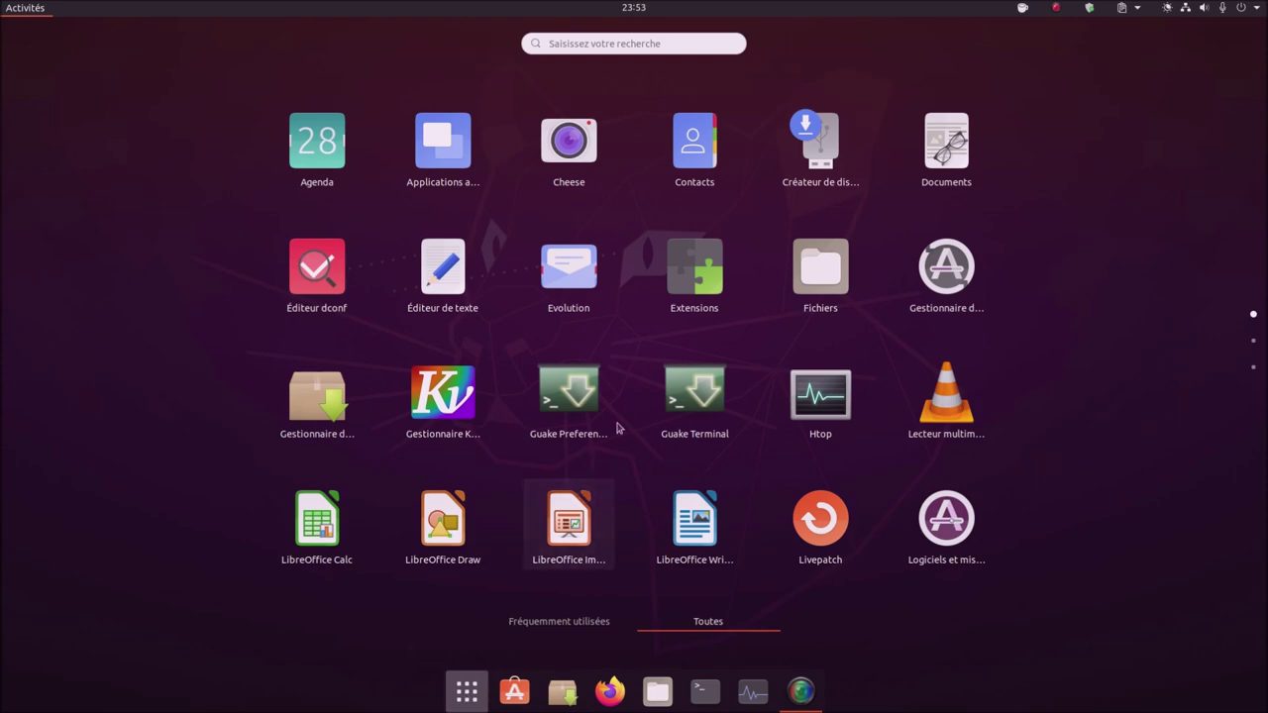
left_click(821, 148)
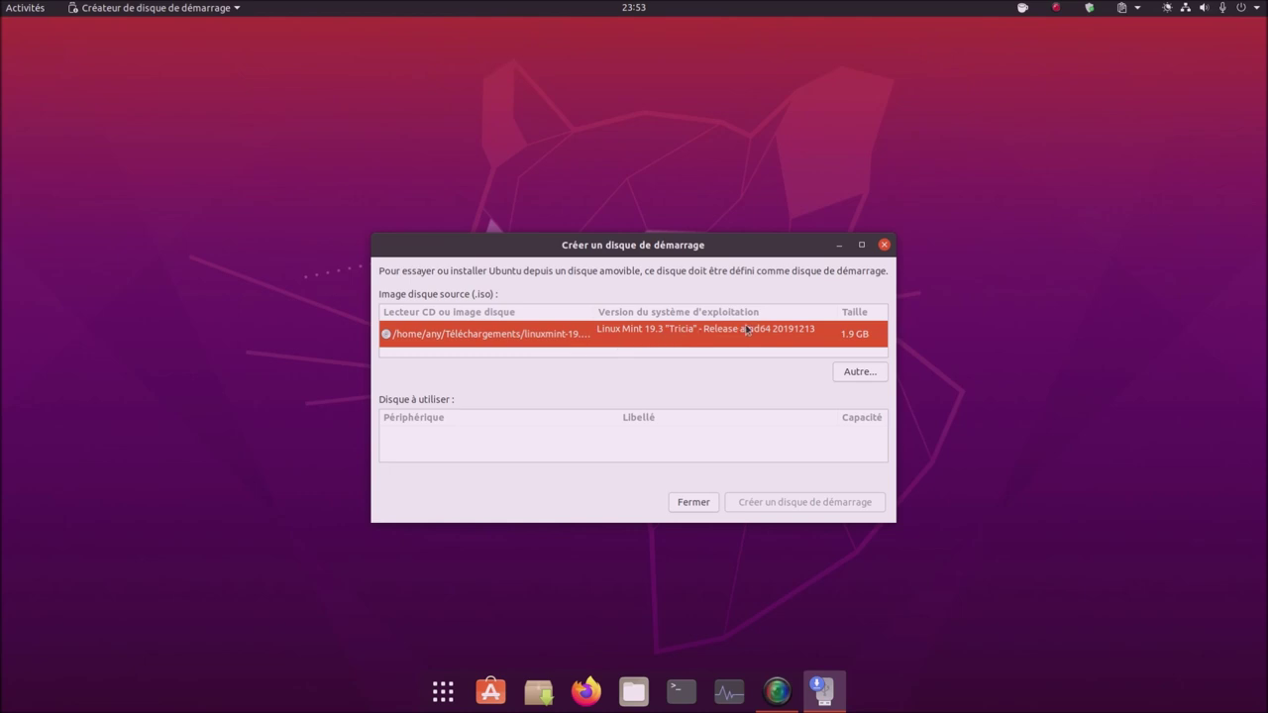
left_click(858, 372)
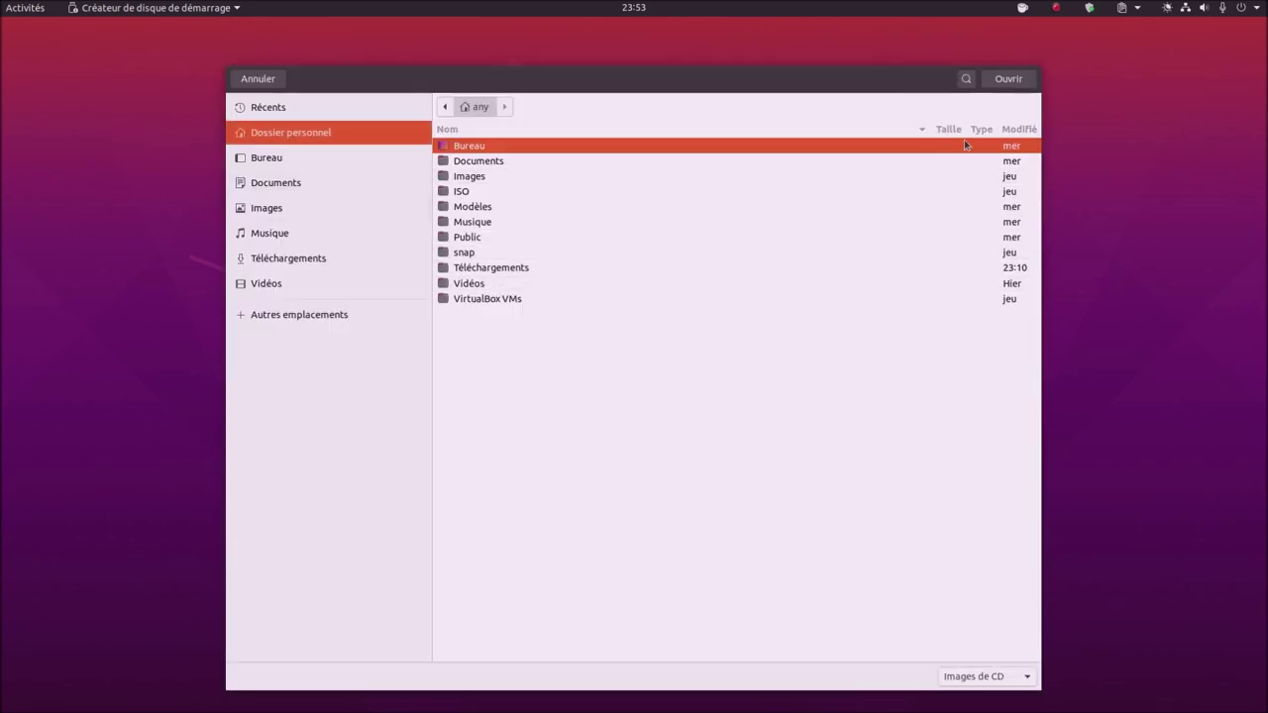
left_click(278, 80)
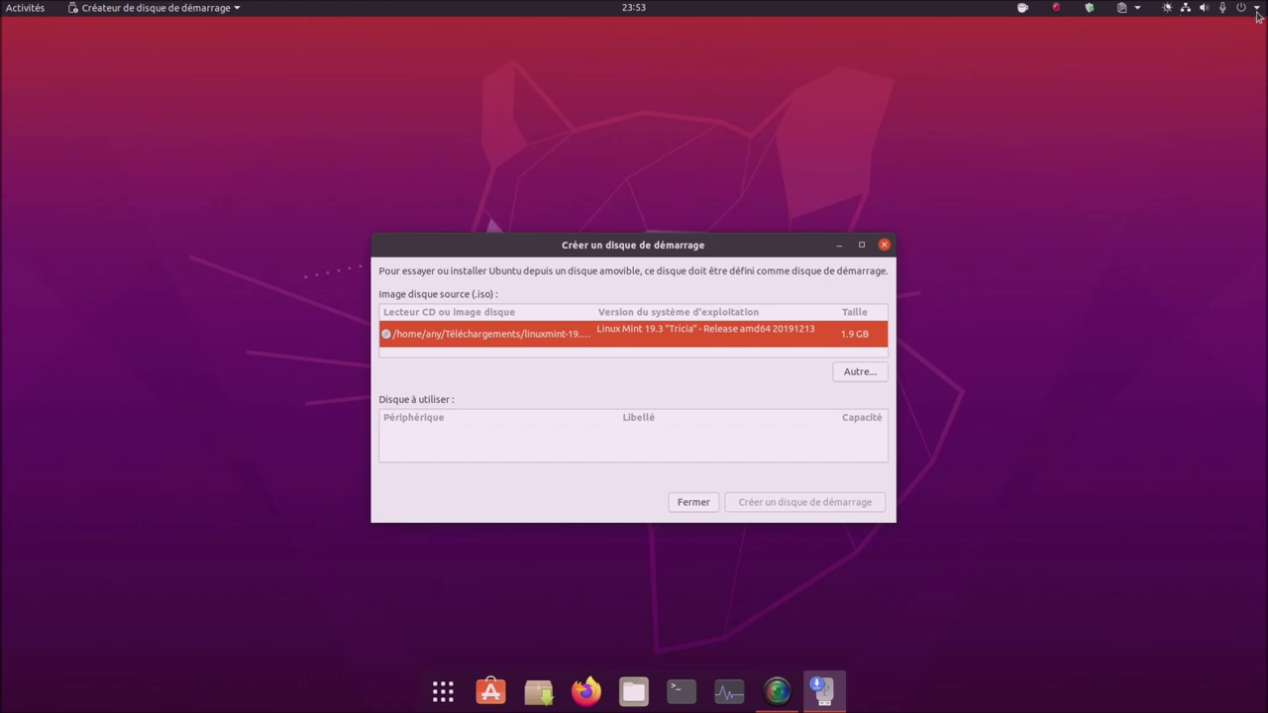
left_click(1257, 12)
left_click(1193, 118)
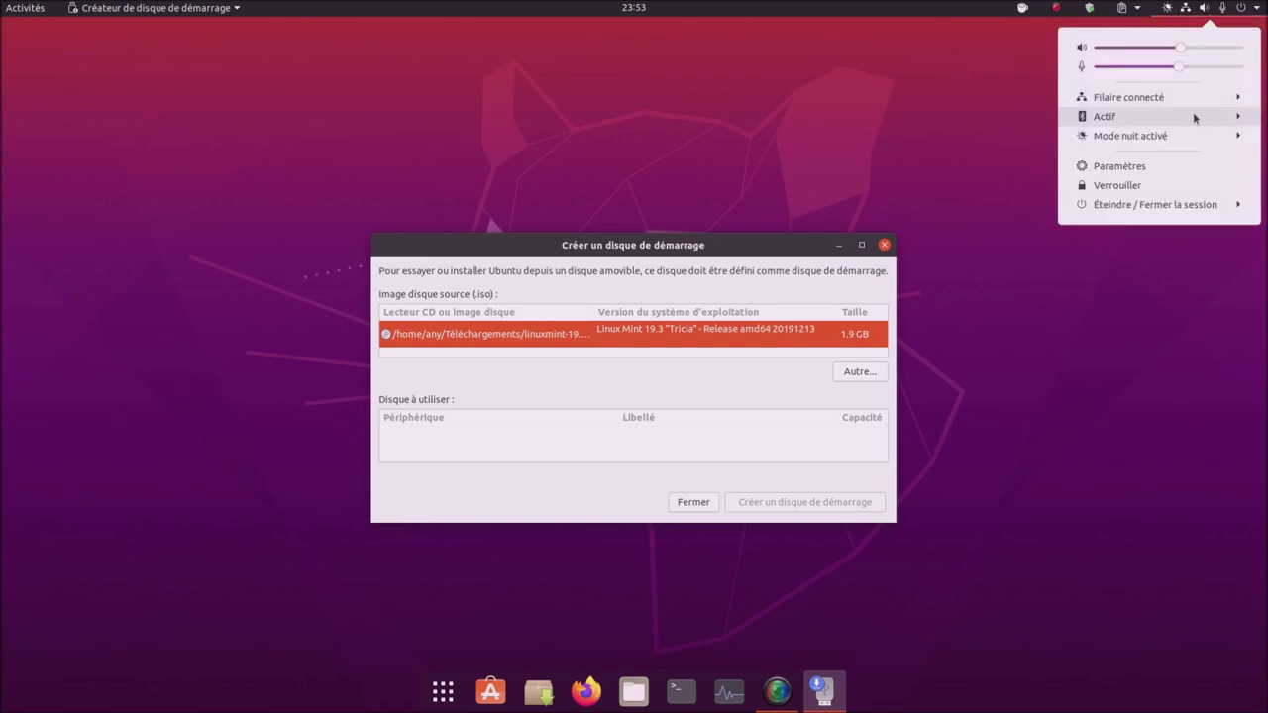
left_click(847, 113)
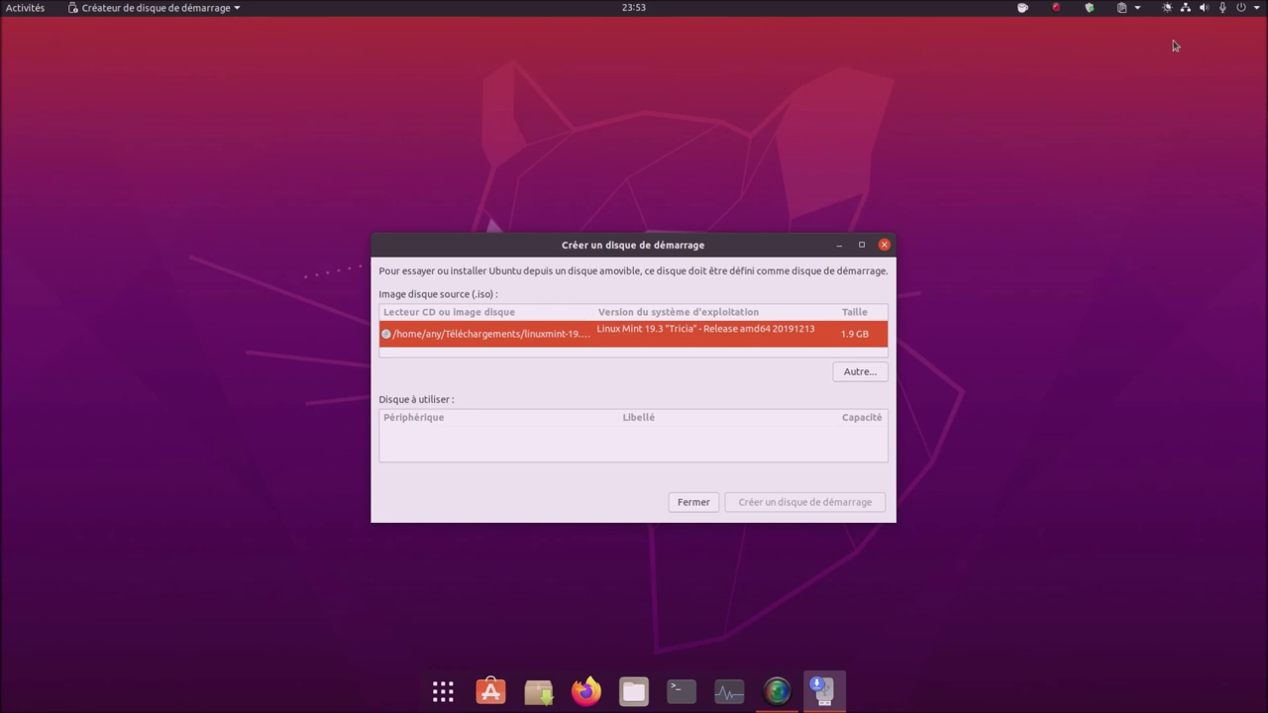
left_click(1257, 11)
left_click(697, 132)
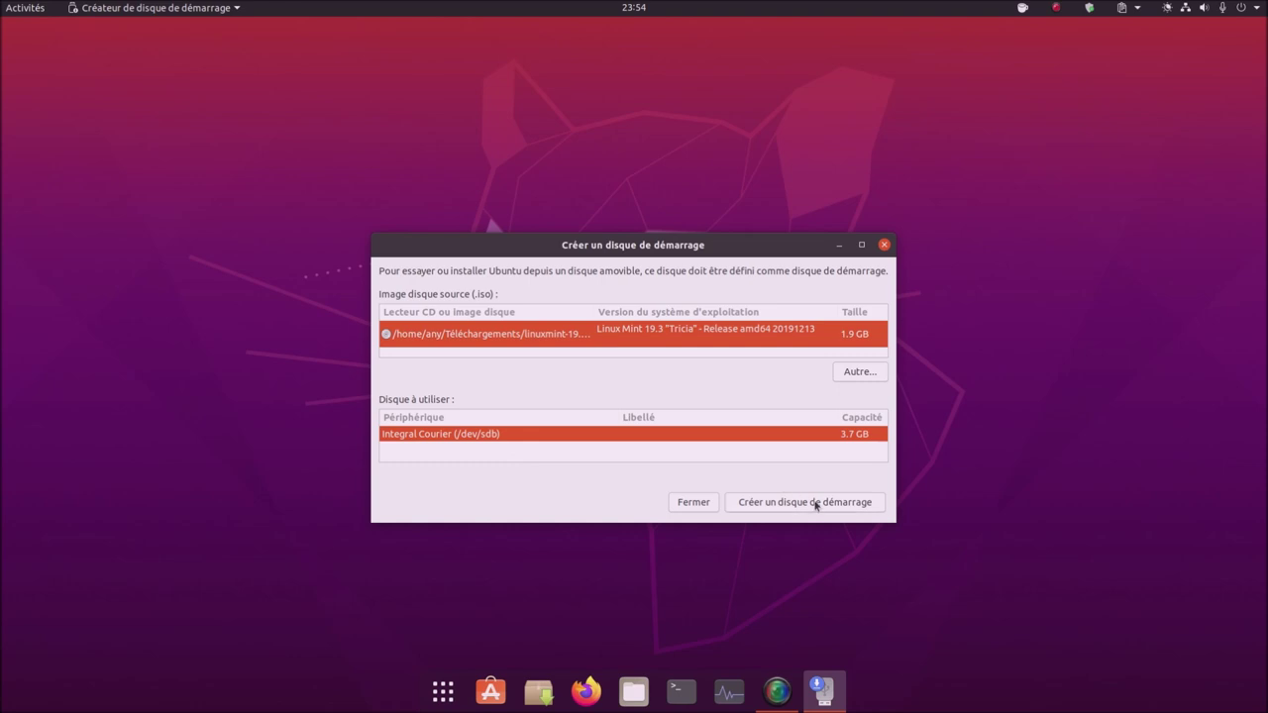
Step: Write the Linux Mint 19.3 image to the Integral Courier drive (/dev/sdb), accept erasing its data and authenticate with the account password
left_click(817, 503)
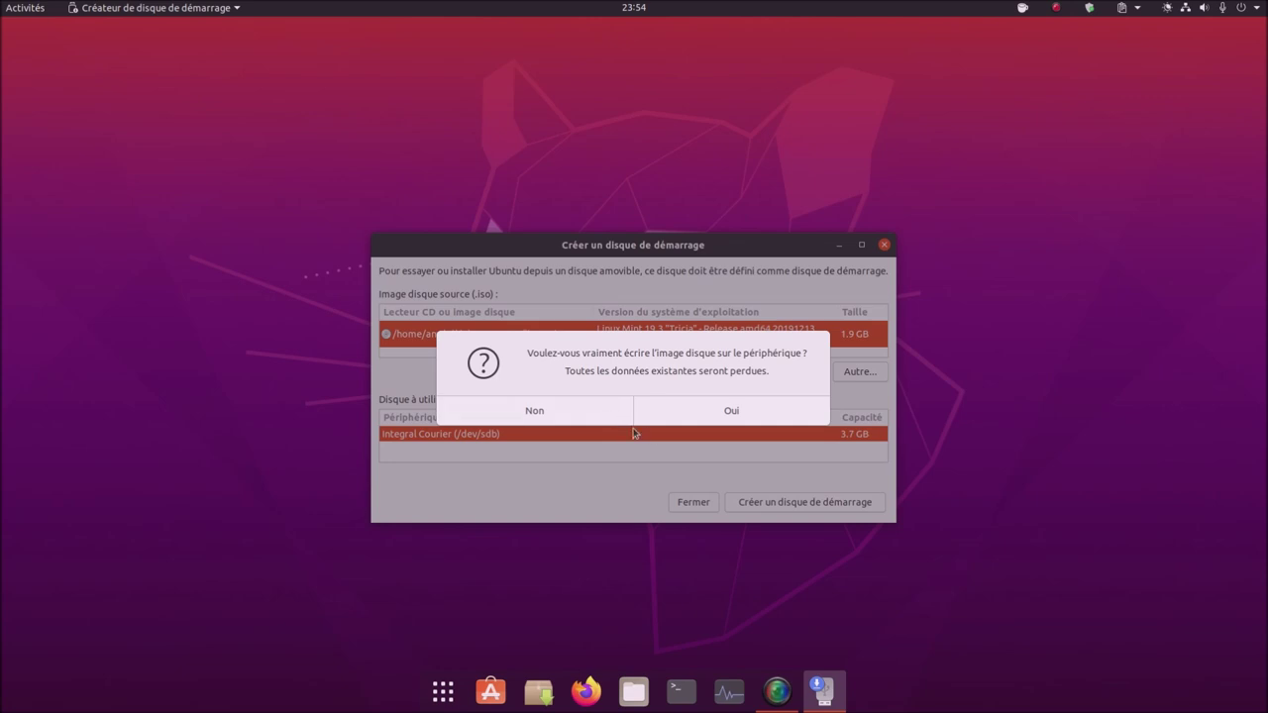
left_click(721, 410)
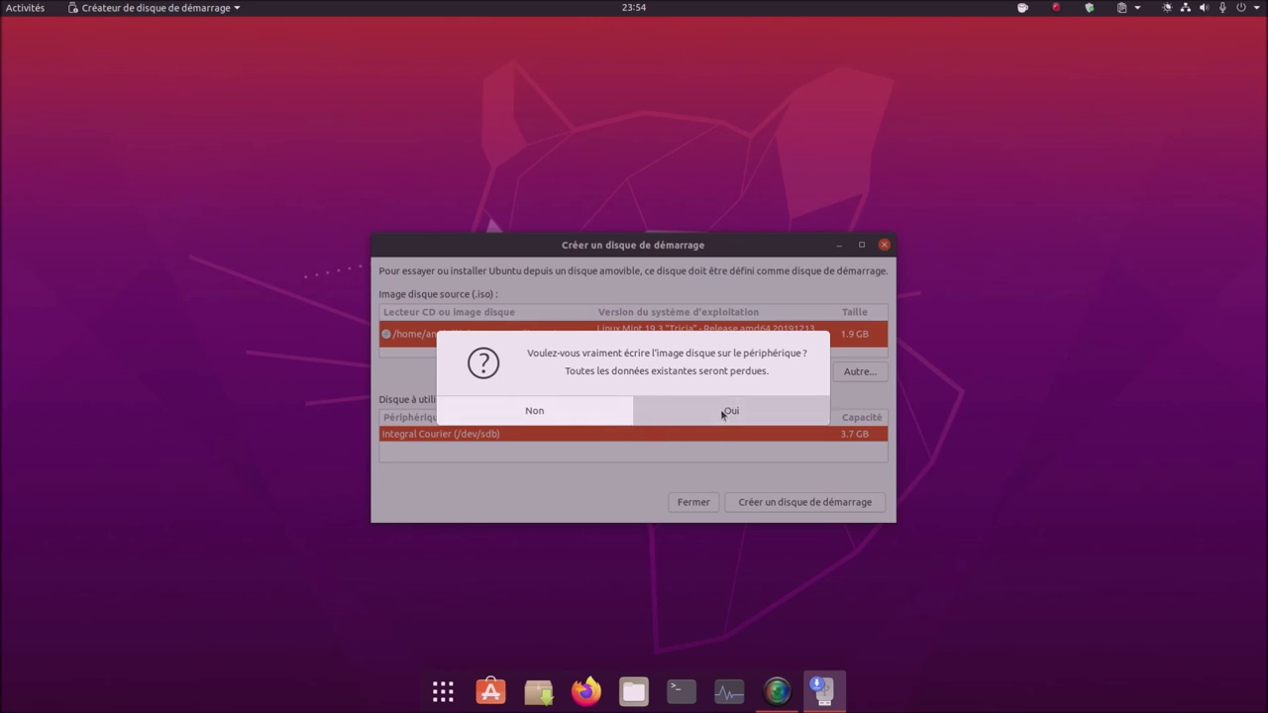
type("*********")
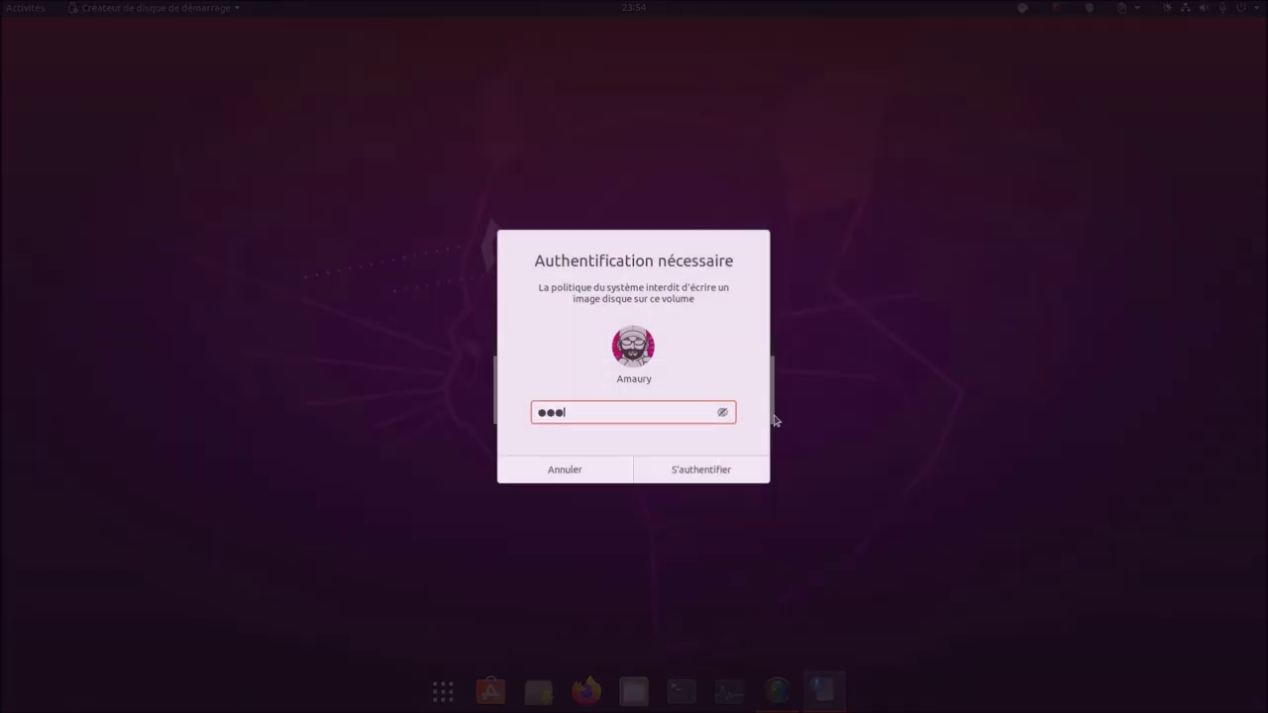
key("Return")
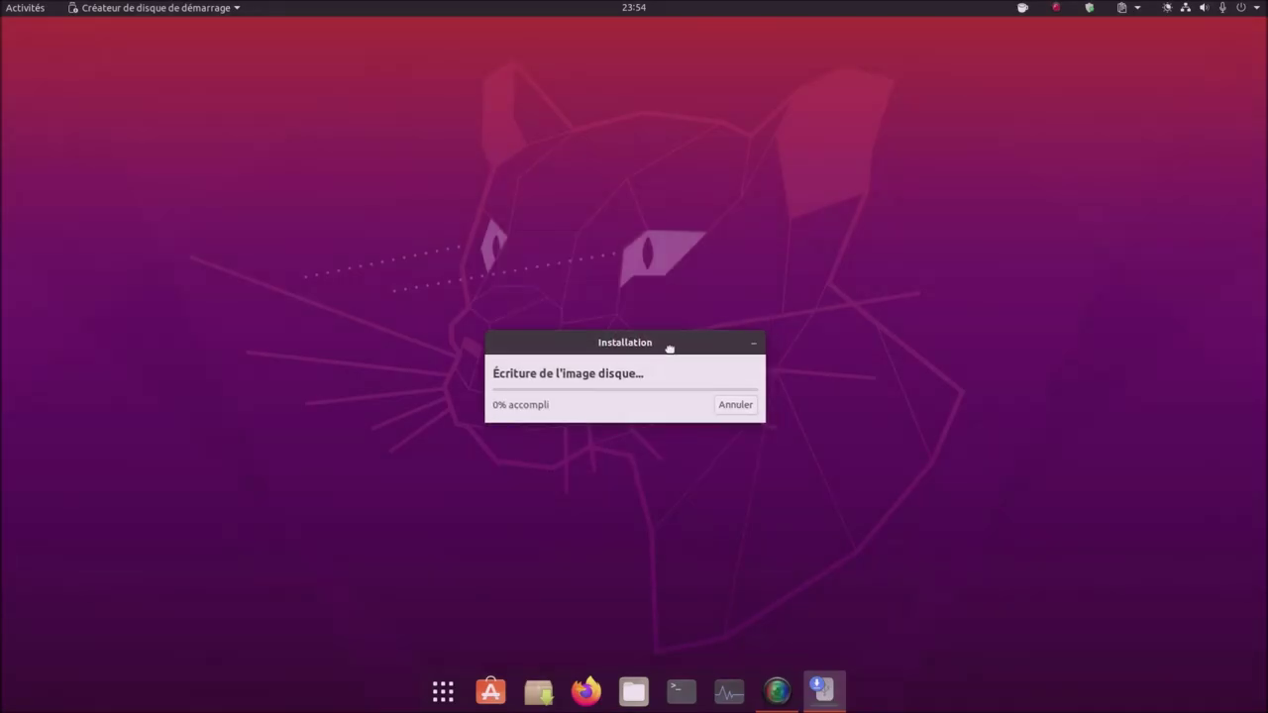
Step: Run nmon in a terminal with disk statistics enabled and arrange its window clear of the Installation progress window
left_click(688, 685)
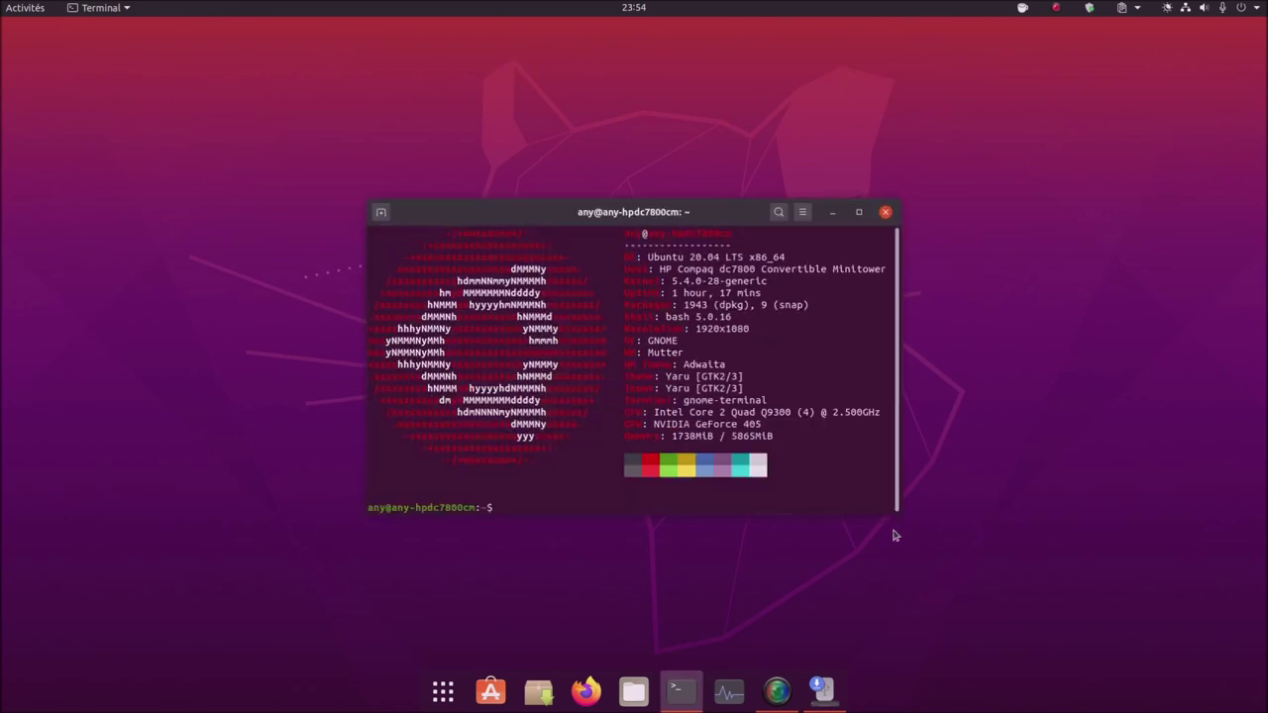
type("nmon")
key("Return")
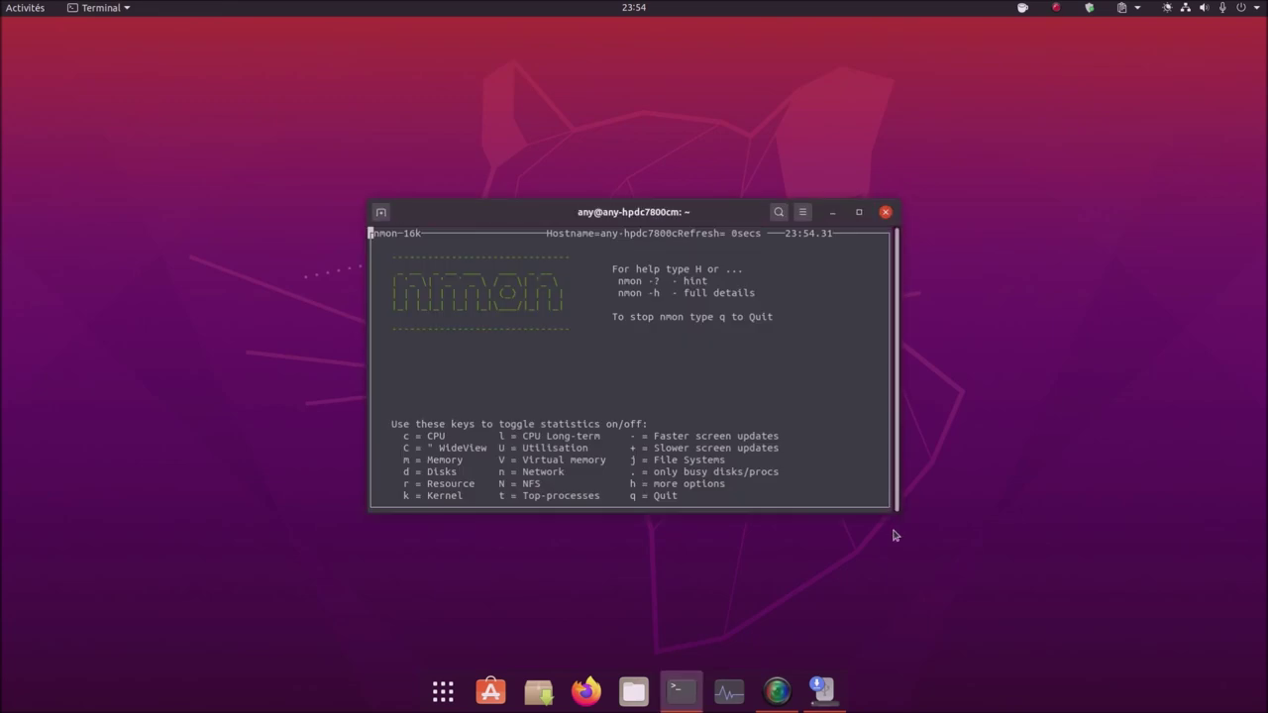
key("d")
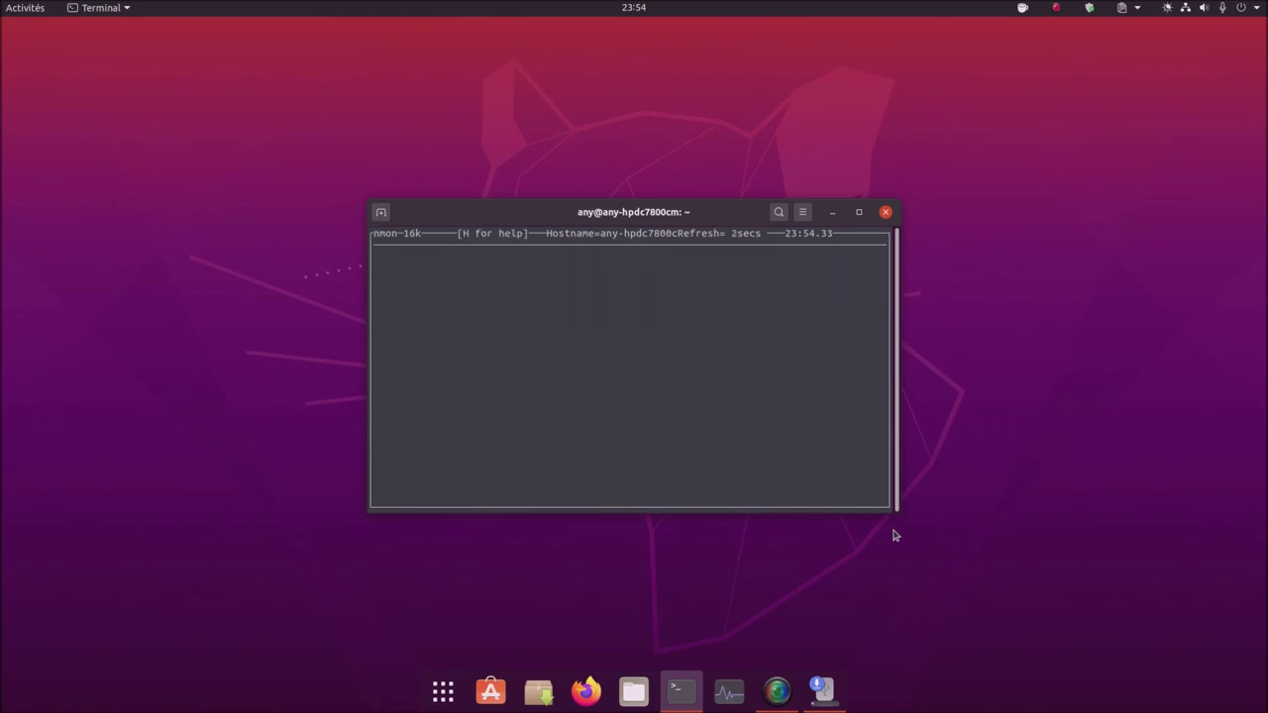
left_click_drag(715, 217, 346, 36)
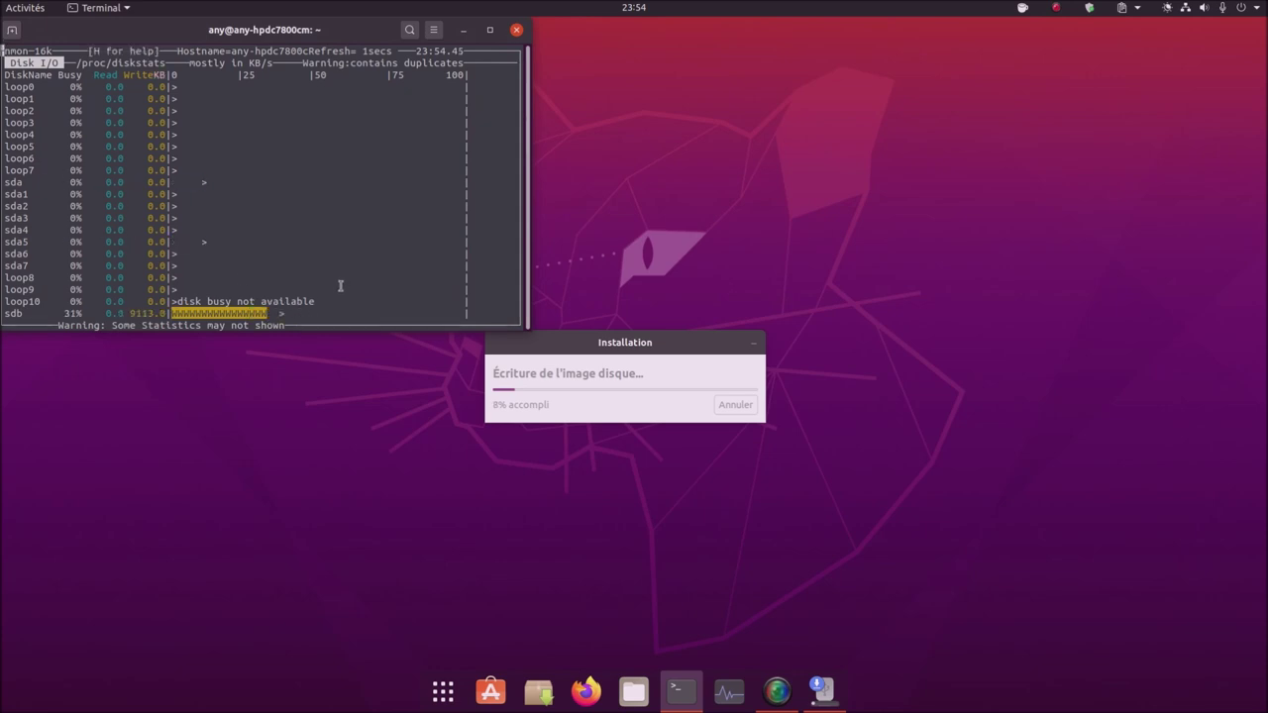
left_click_drag(596, 350, 615, 369)
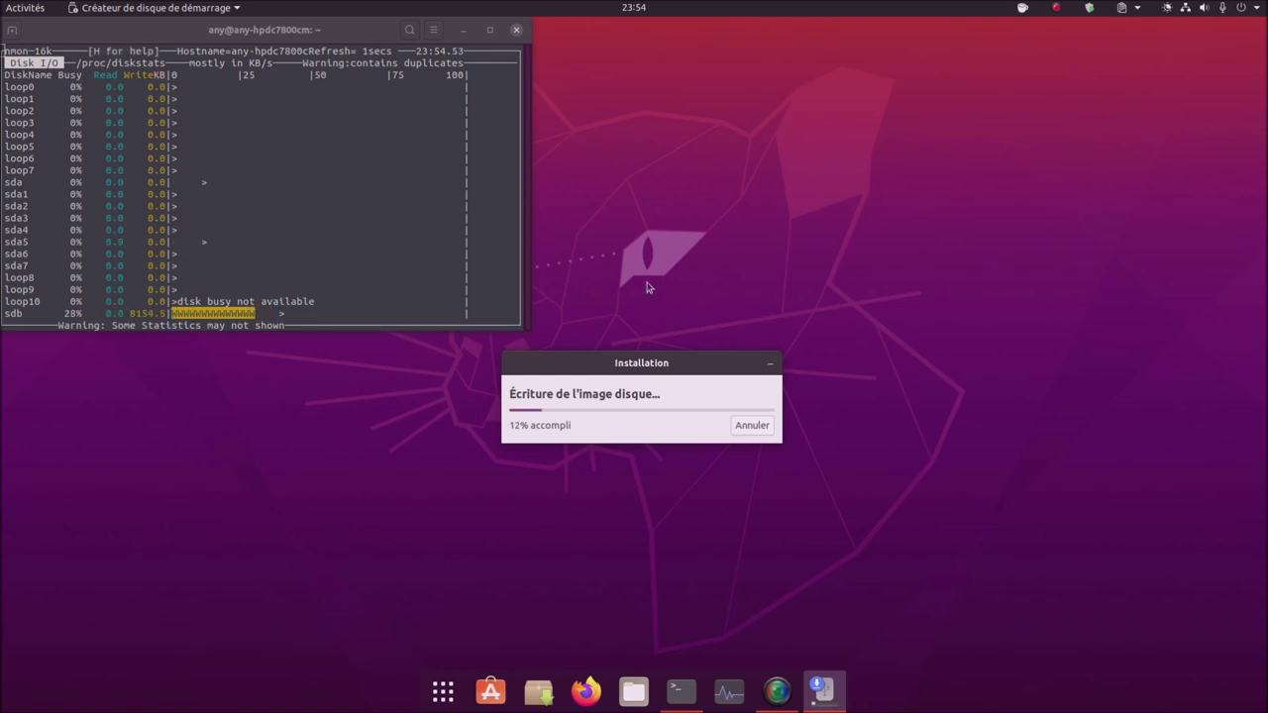
Step: Open the Synaptic package manager, authenticate with the account password and search the packages for qemu
left_click(538, 692)
type("********")
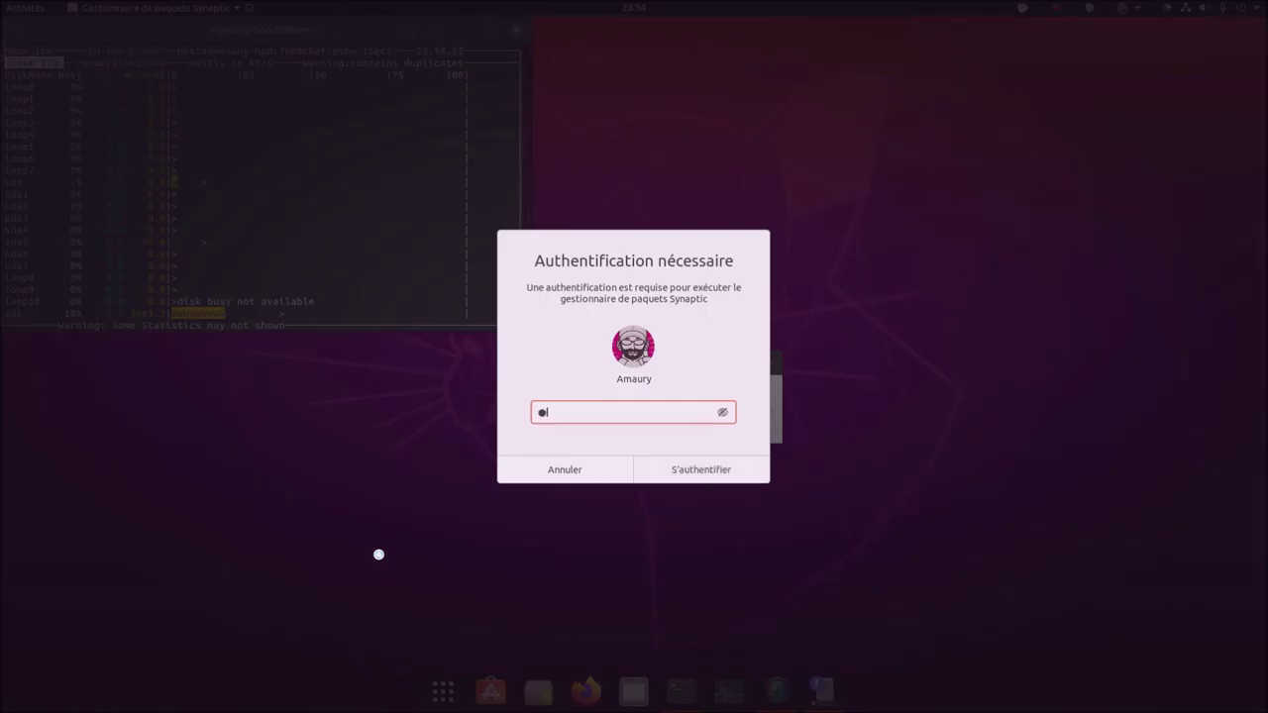
key("Return")
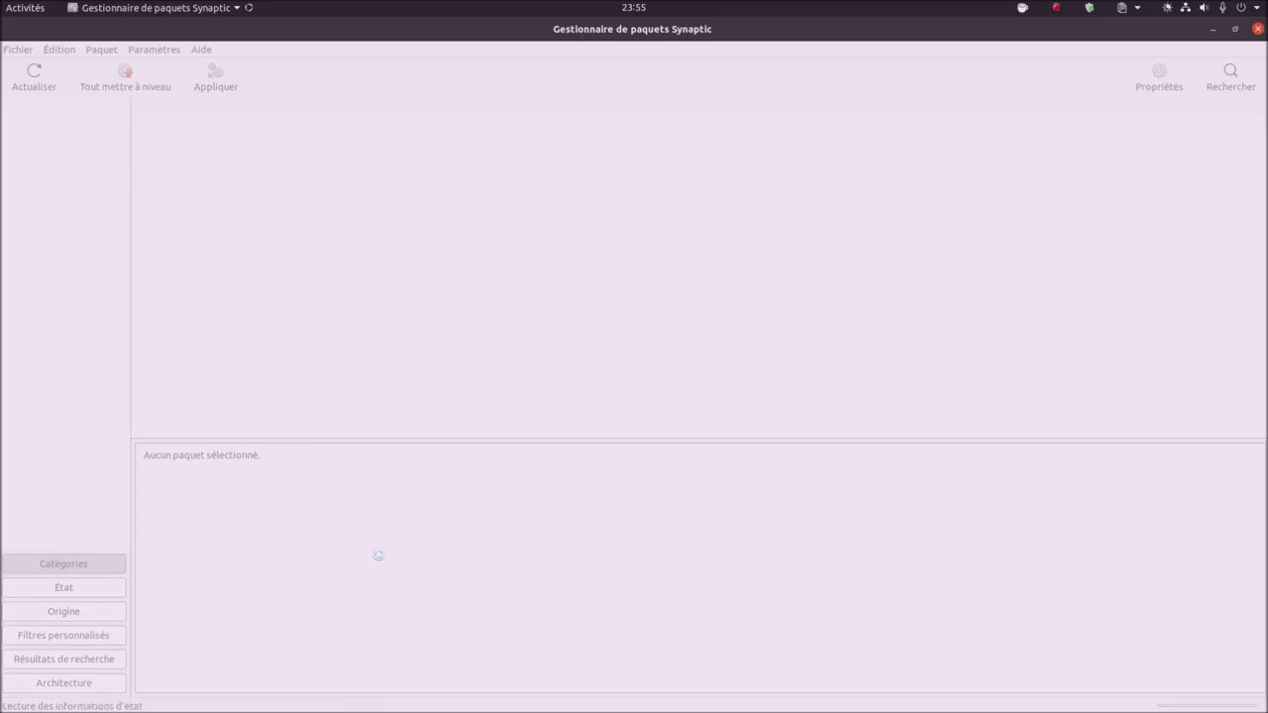
left_click(1230, 77)
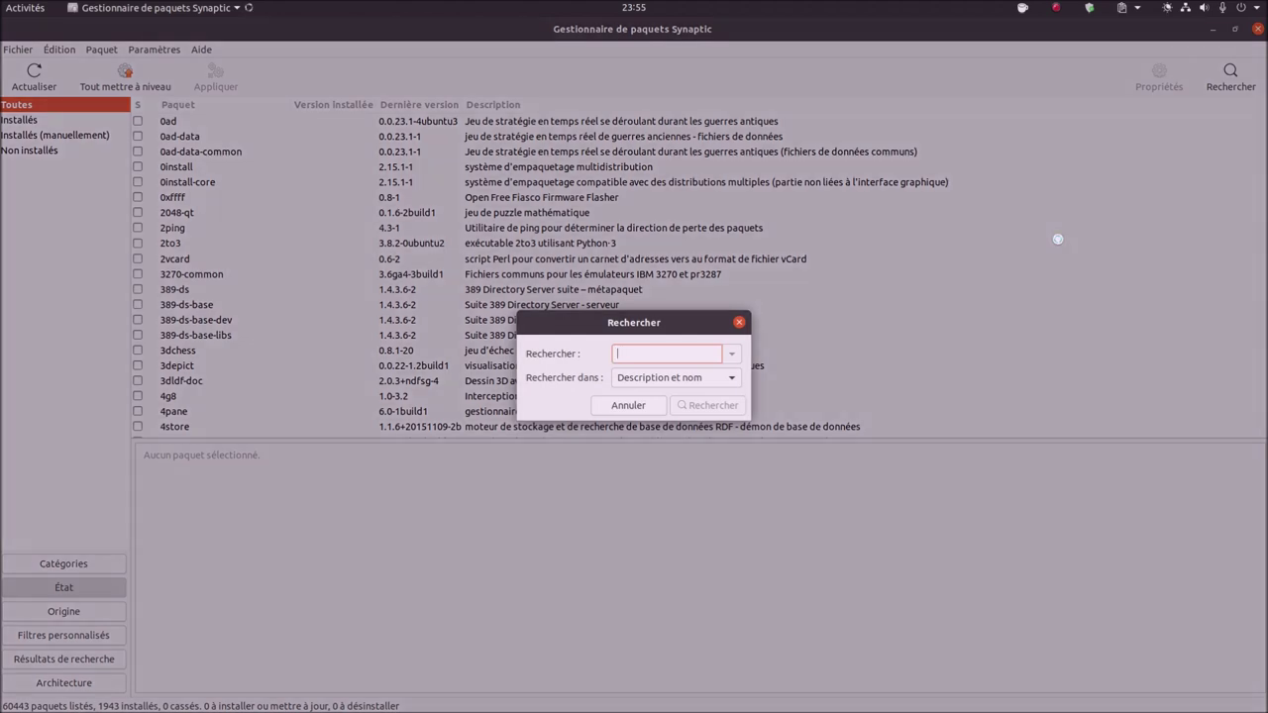
type("qemu")
key("Return")
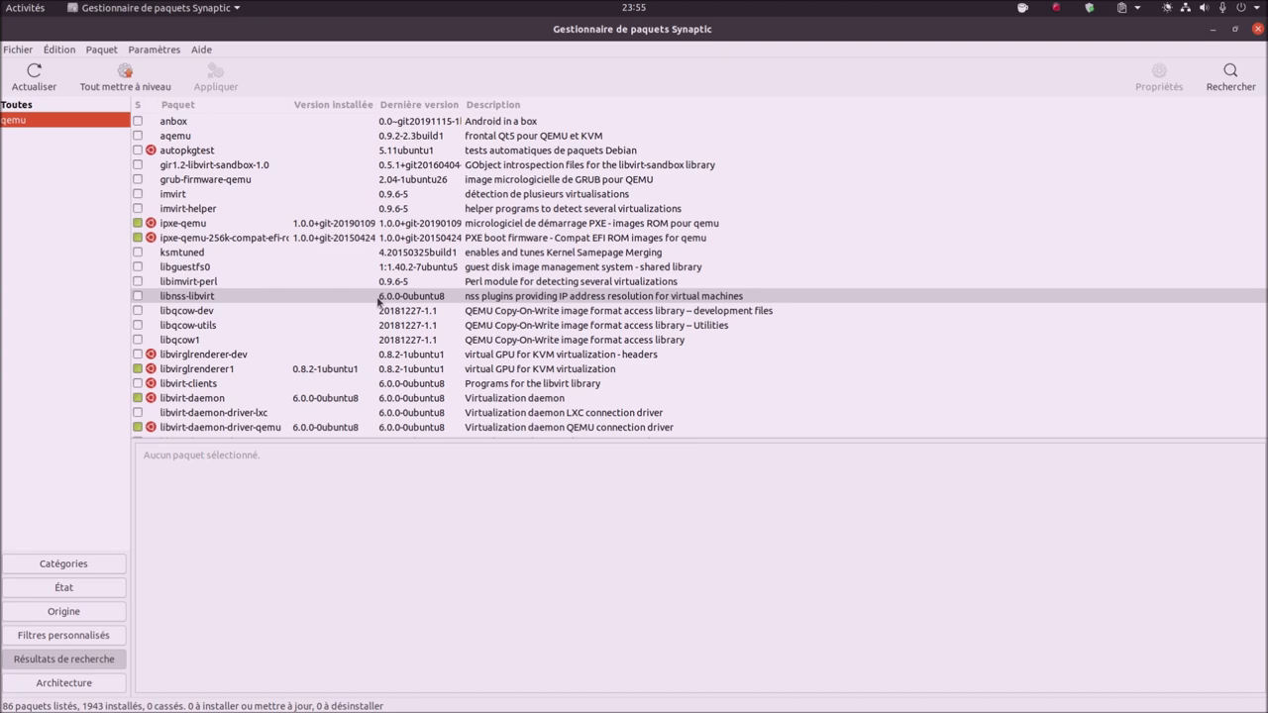
Step: Examine which packages in the qemu results are installed, including the description of qemu-kvm
scroll(378, 303, "down", 5)
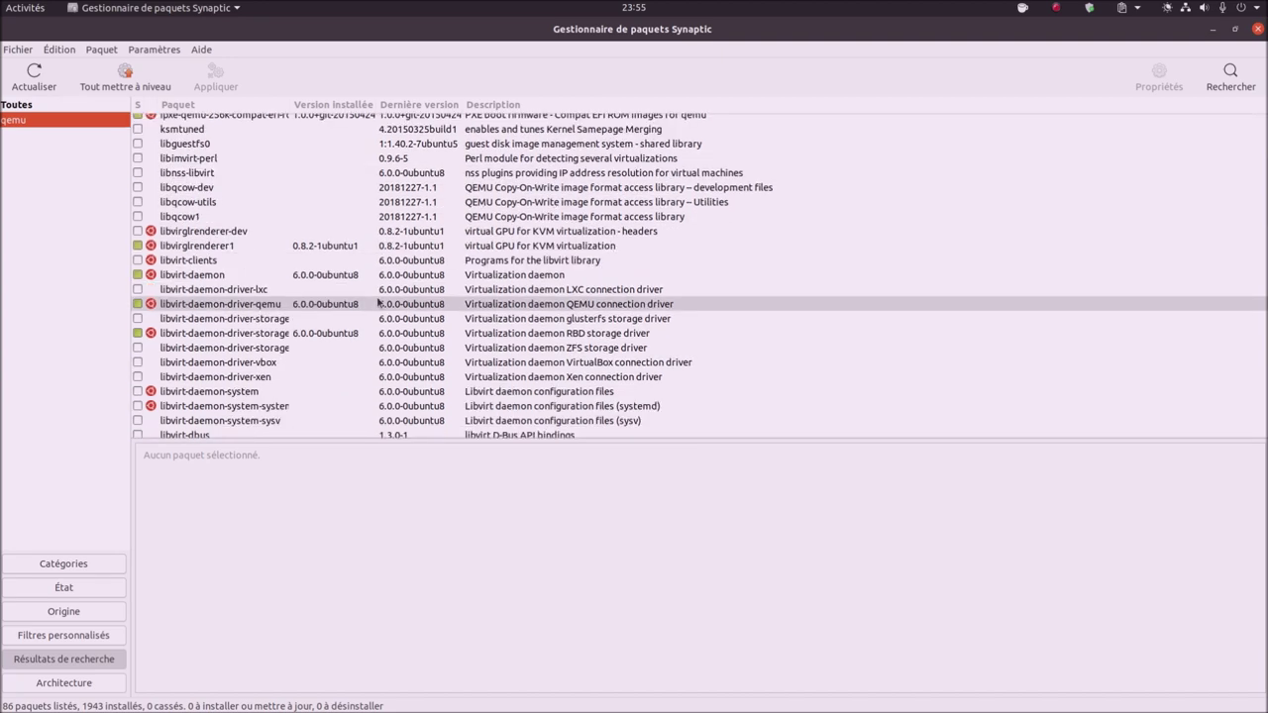
scroll(378, 303, "up", 3)
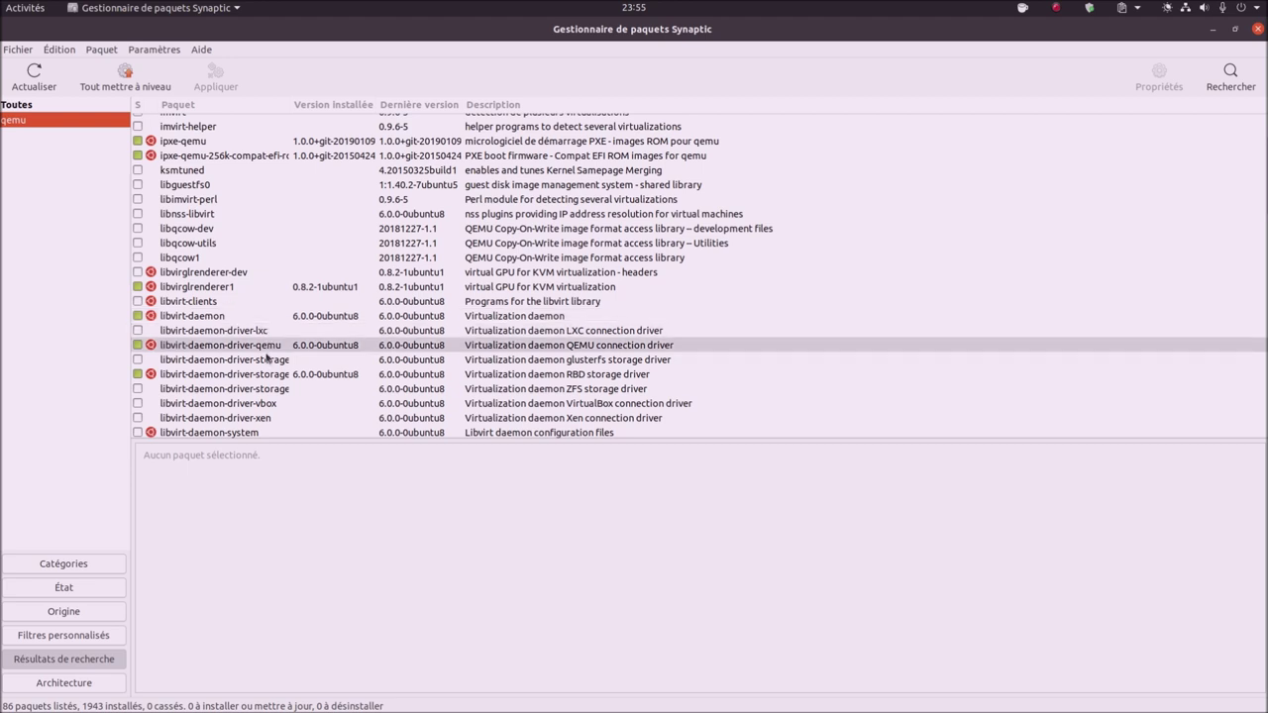
scroll(268, 372, "down", 1)
scroll(267, 372, "down", 6)
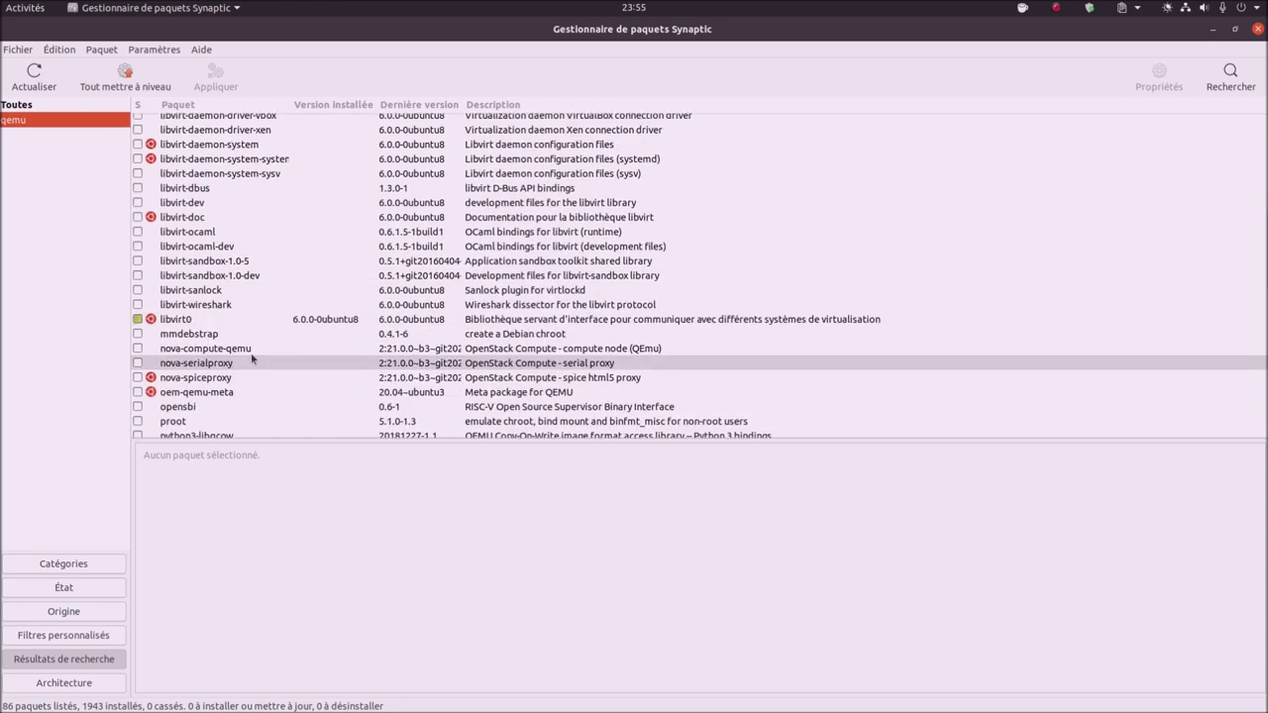
scroll(230, 322, "down", 3)
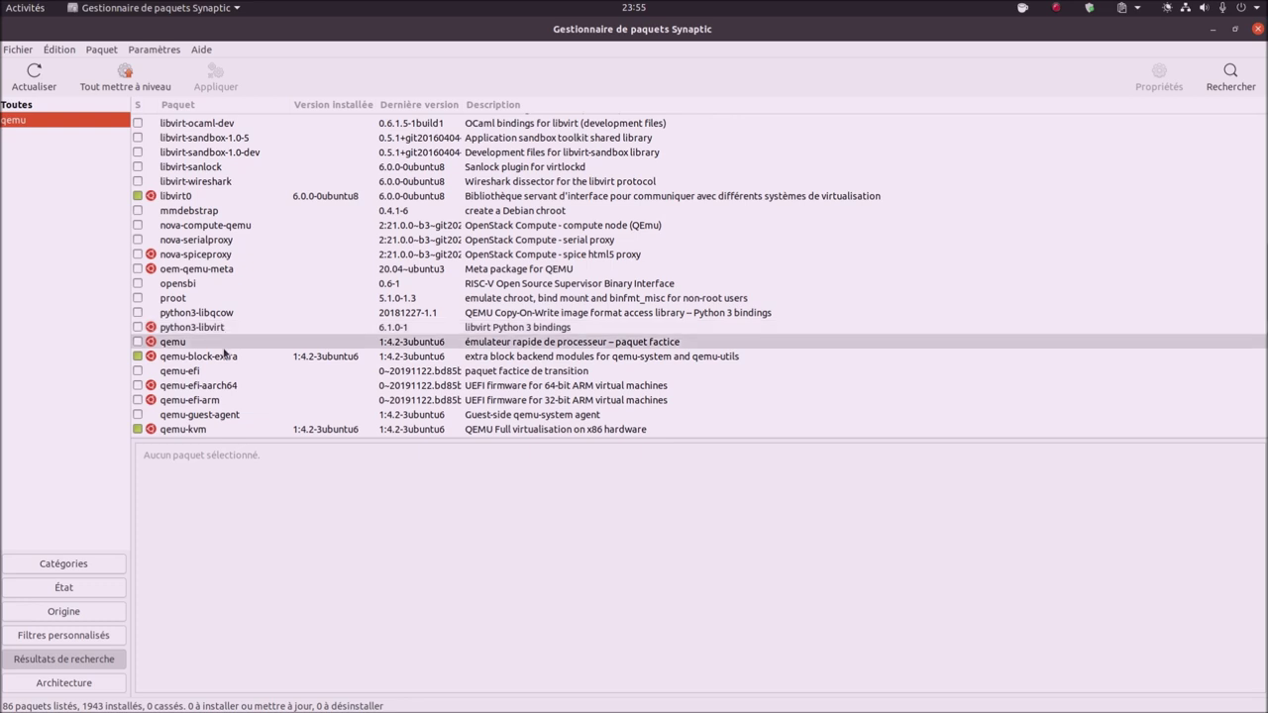
scroll(224, 350, "down", 1)
scroll(224, 351, "up", 1)
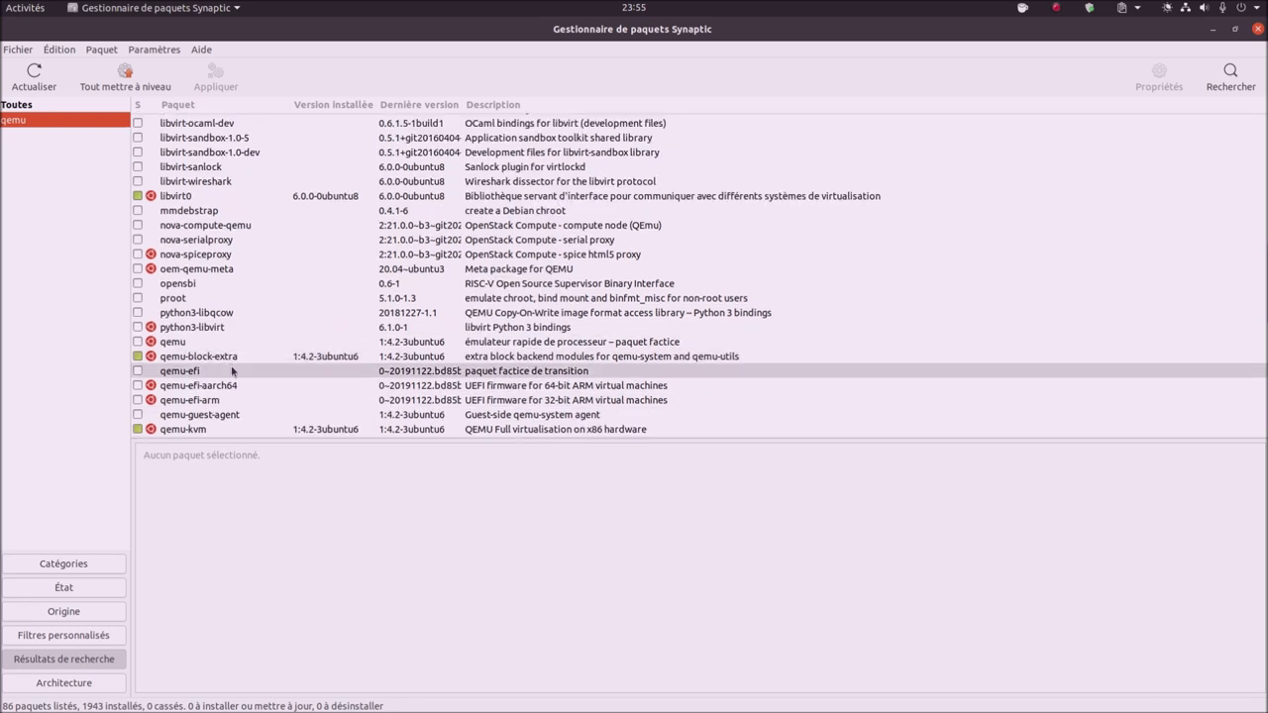
scroll(201, 386, "down", 1)
left_click(201, 388)
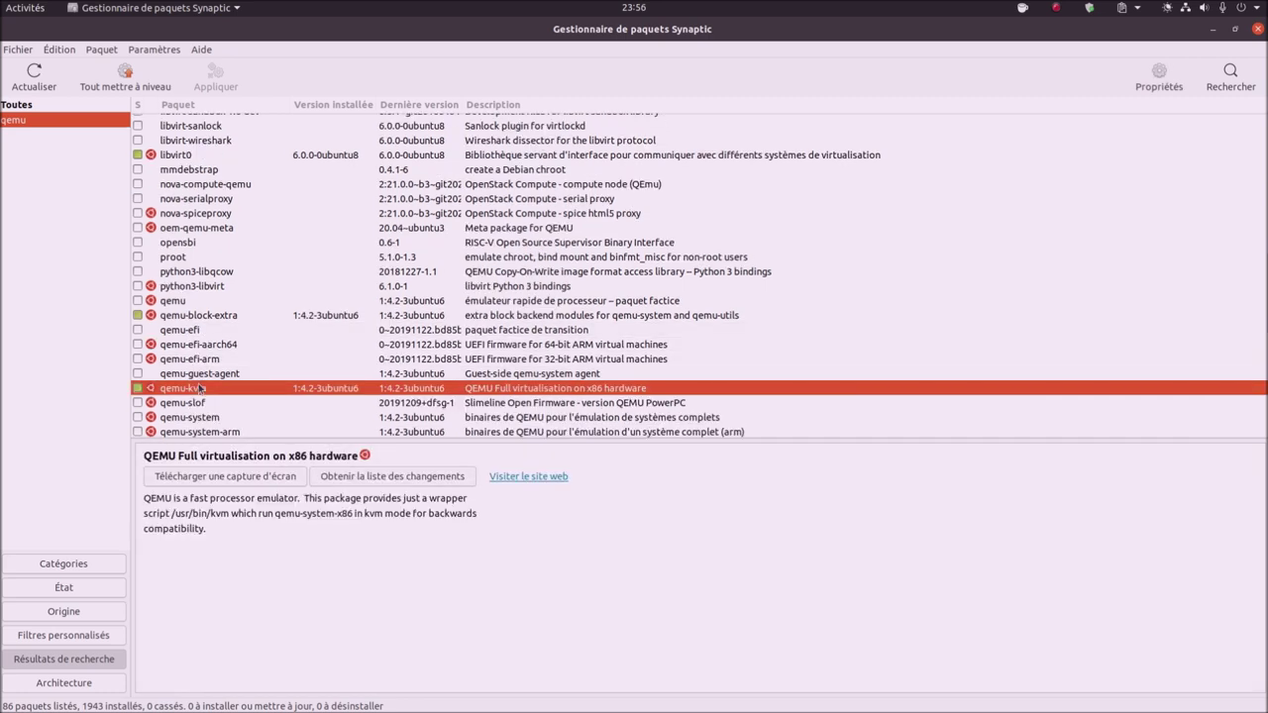
scroll(260, 382, "down", 3)
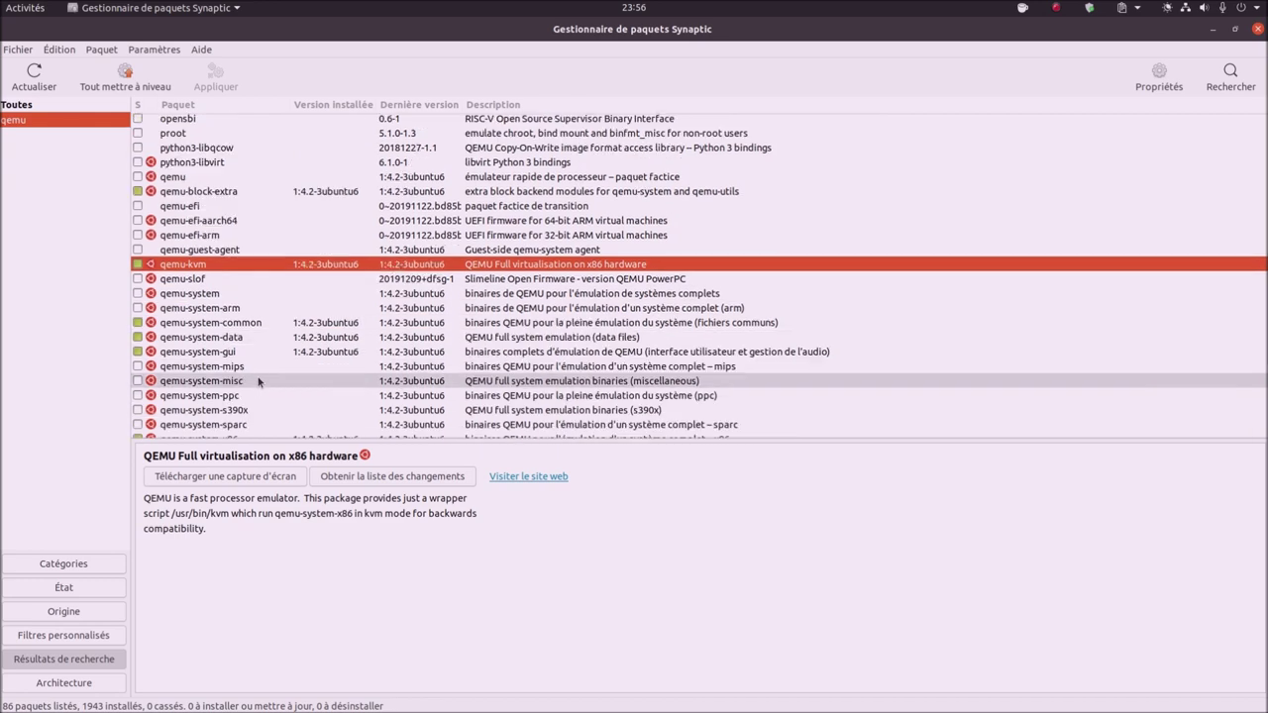
scroll(229, 329, "down", 3)
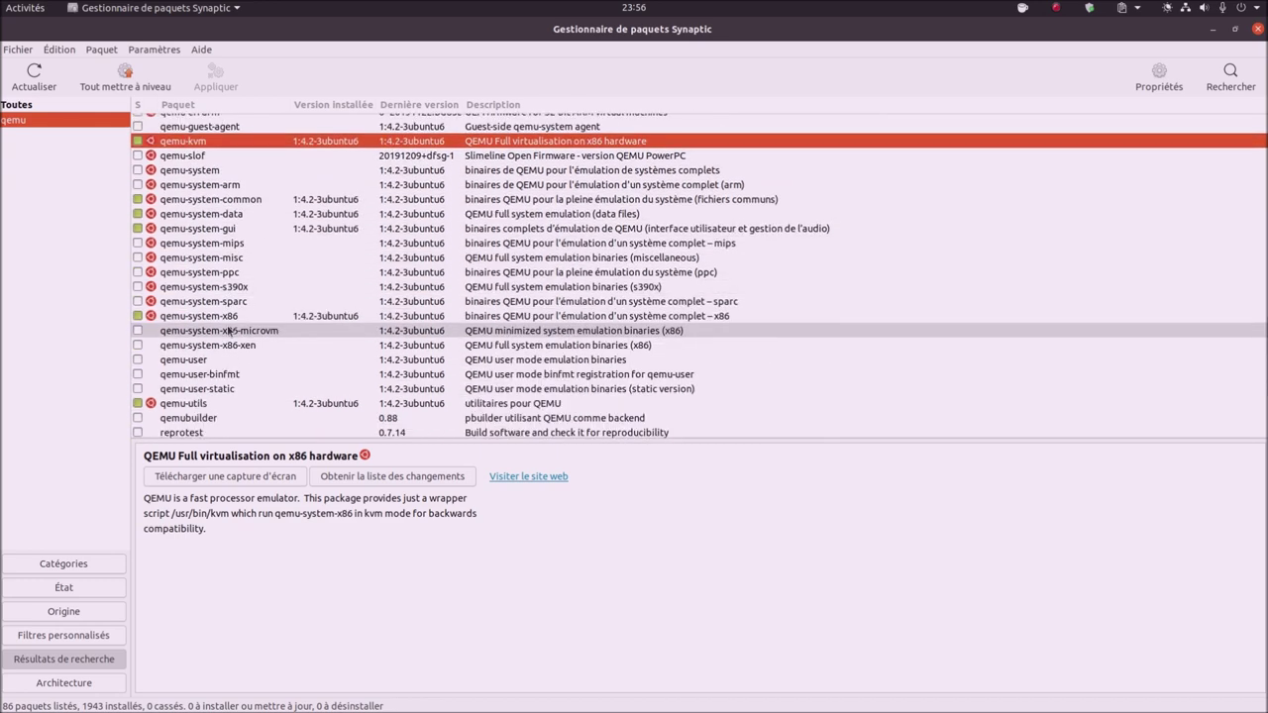
scroll(227, 327, "down", 3)
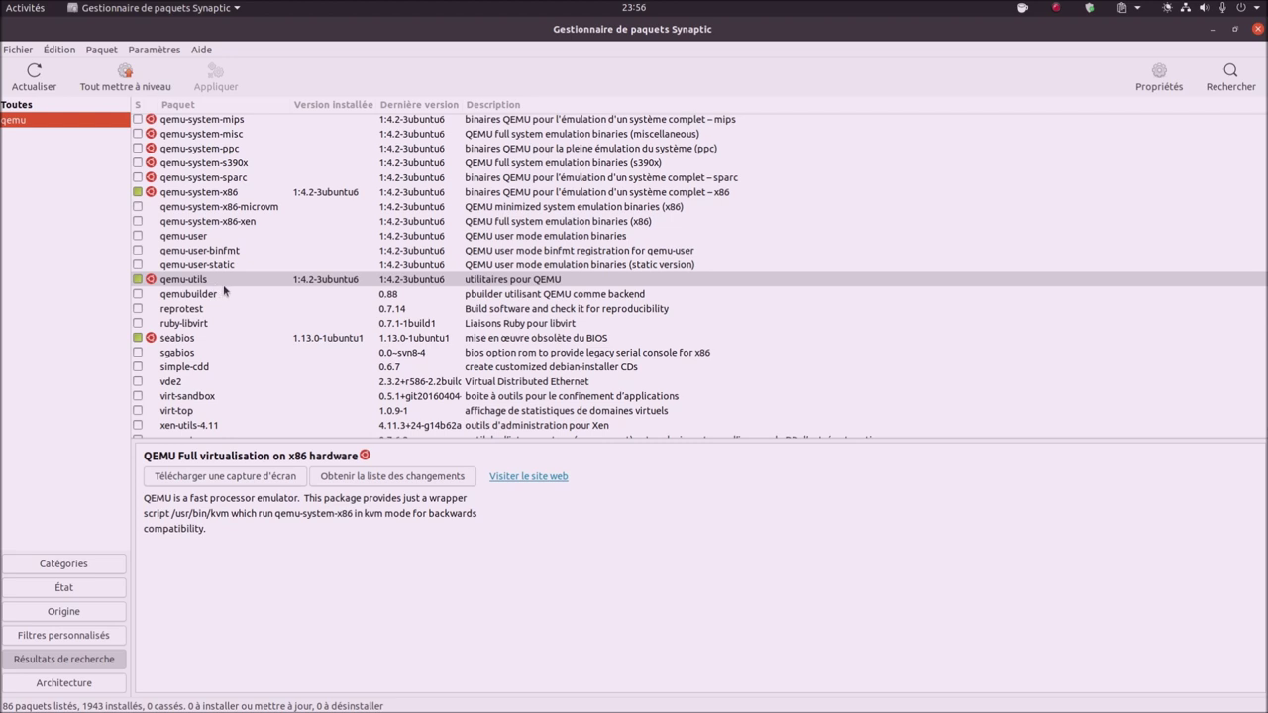
scroll(224, 290, "down", 1)
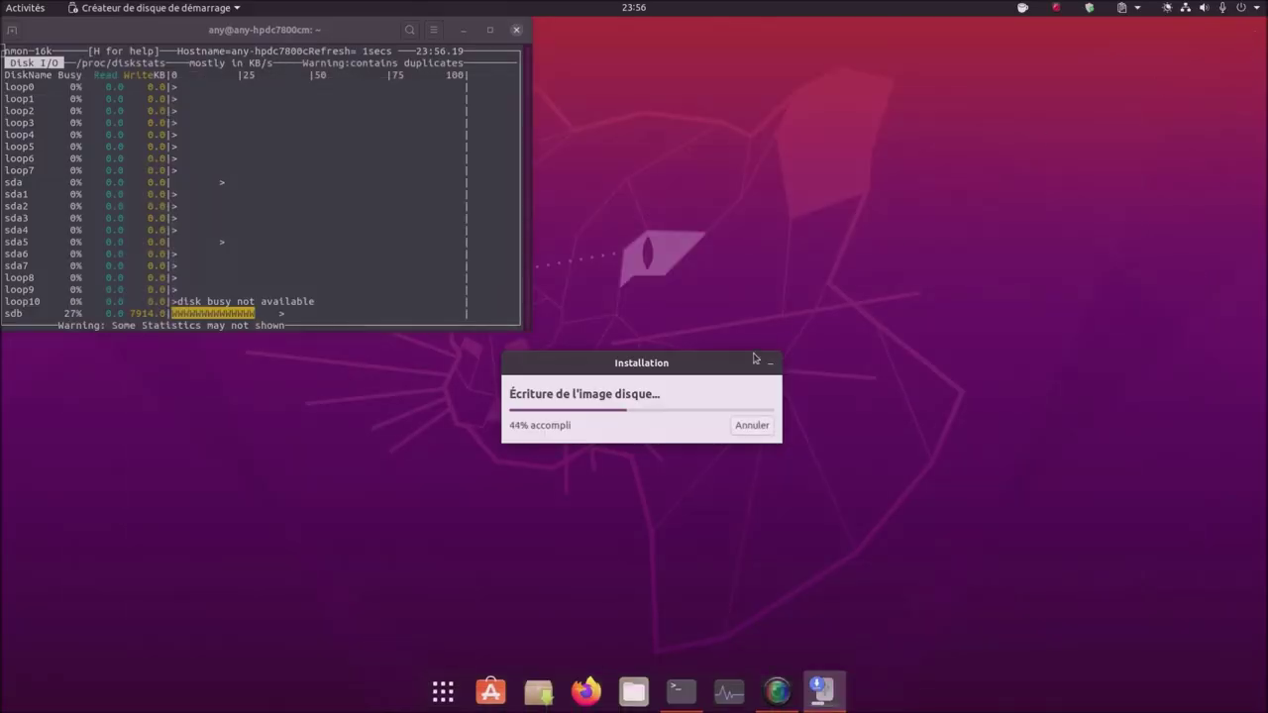
Step: Shift the Installation progress window slightly, look through the pages of installed applications and return to the nmon terminal
left_click_drag(705, 366, 686, 374)
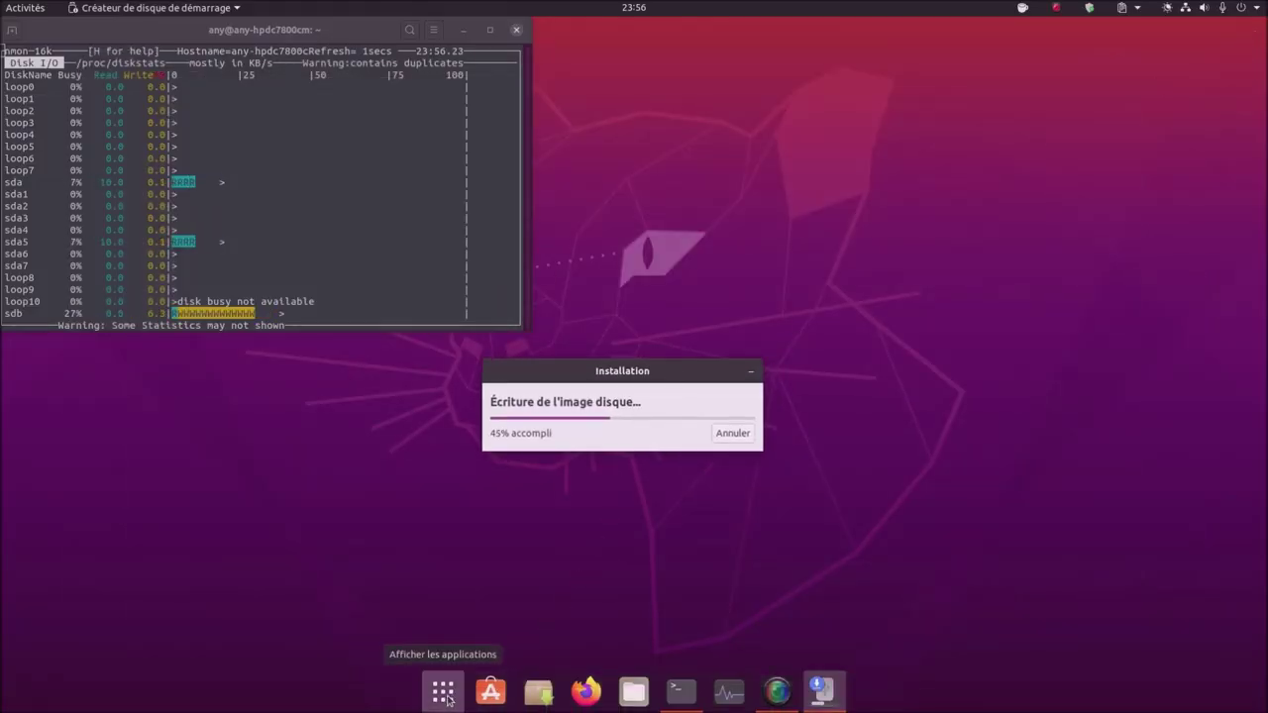
left_click(445, 695)
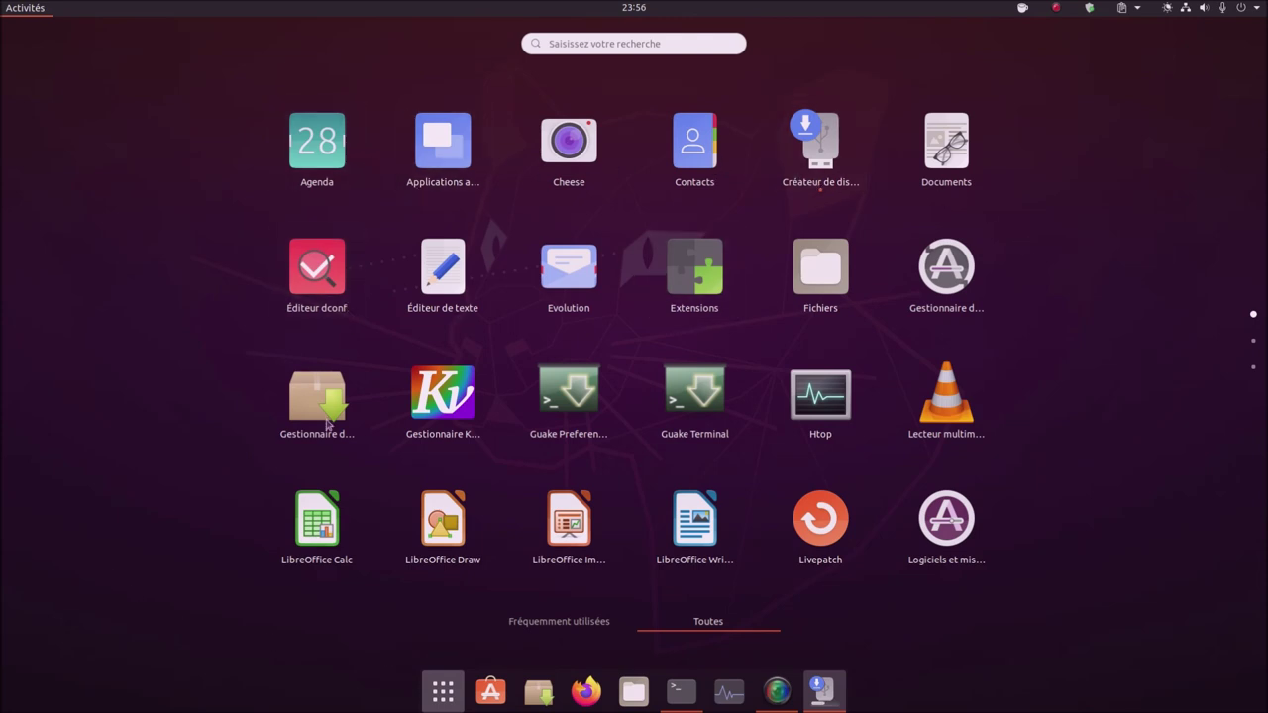
scroll(772, 482, "down", 2)
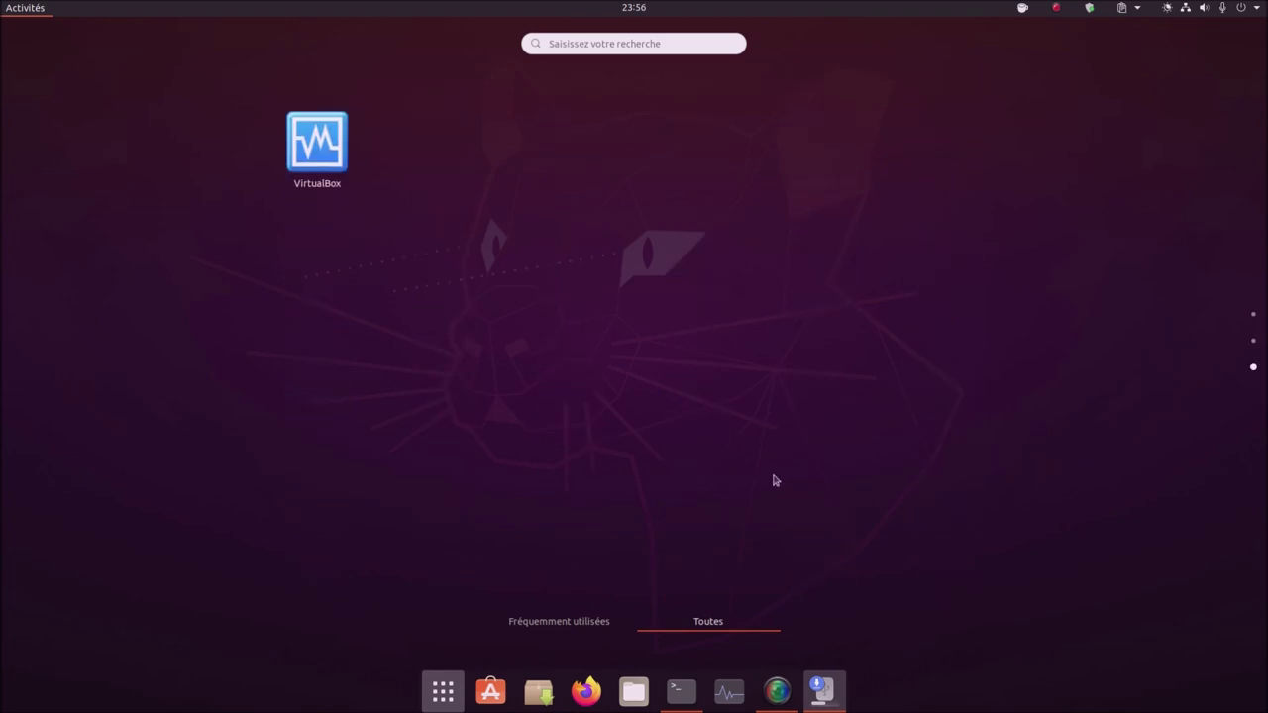
scroll(775, 480, "up", 2)
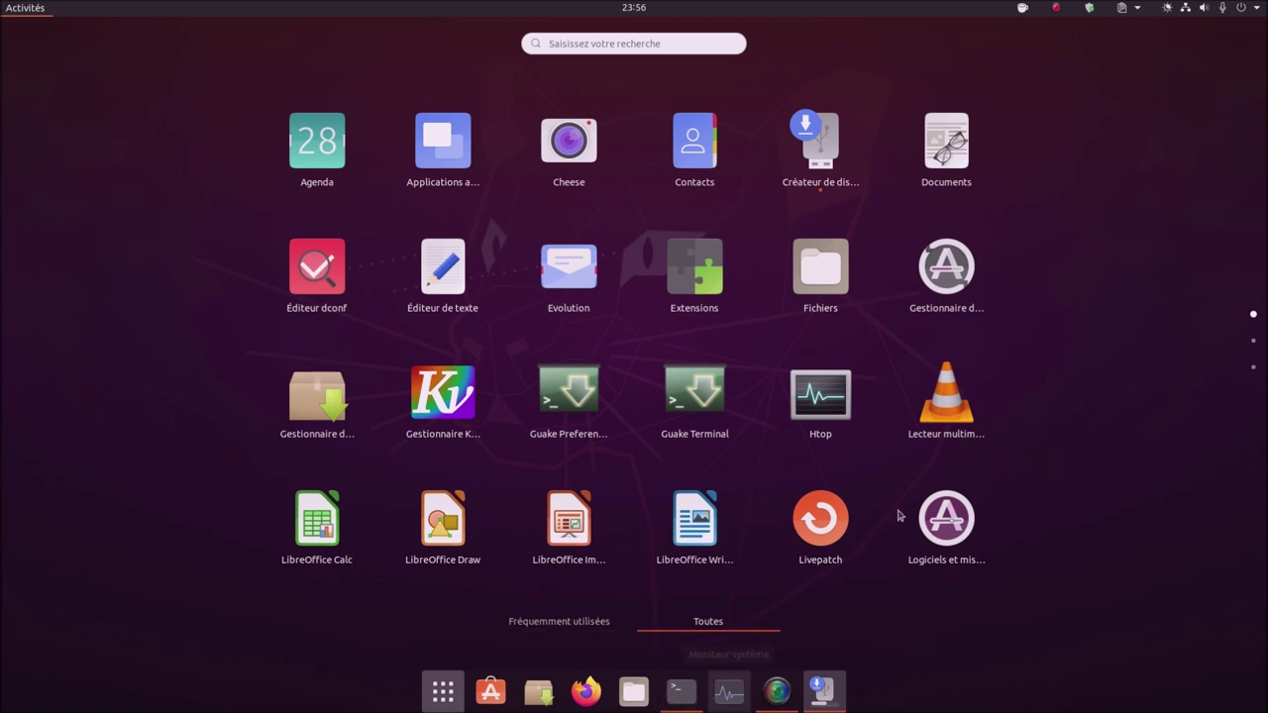
left_click(680, 691)
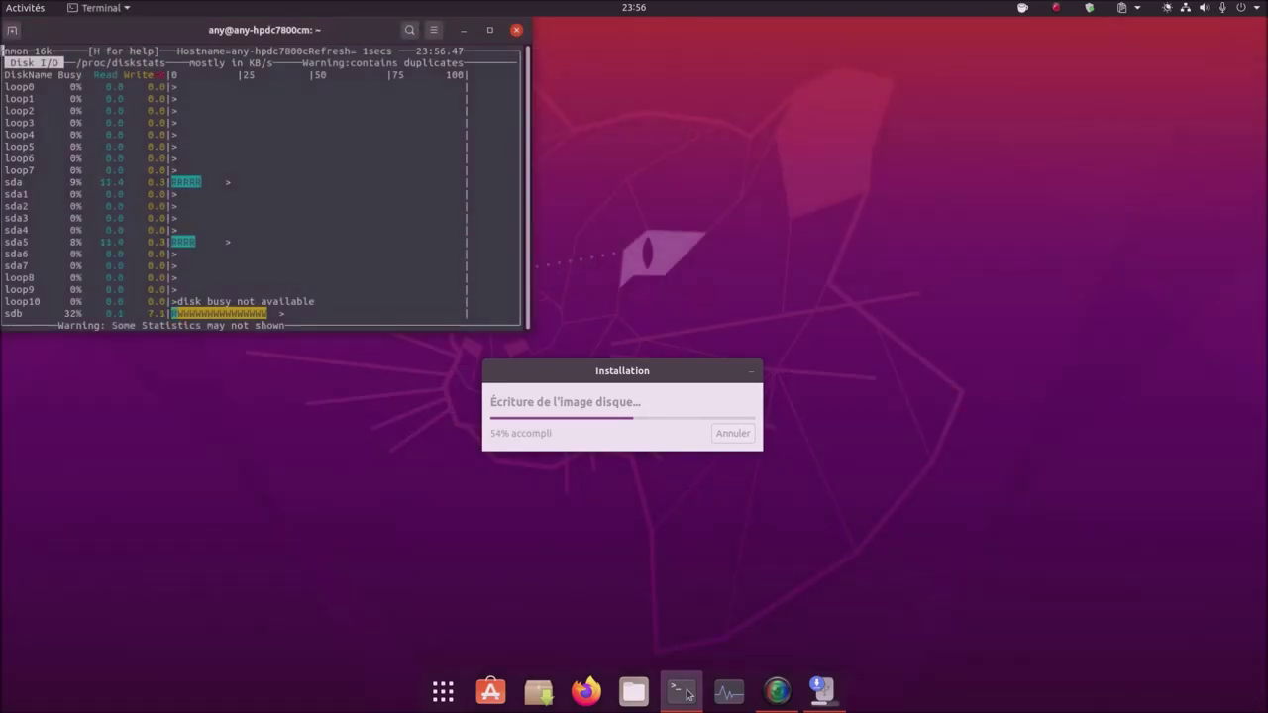
Step: Bring the installation-complete dialog to the front and close the nmon terminal
left_click_drag(596, 373, 609, 394)
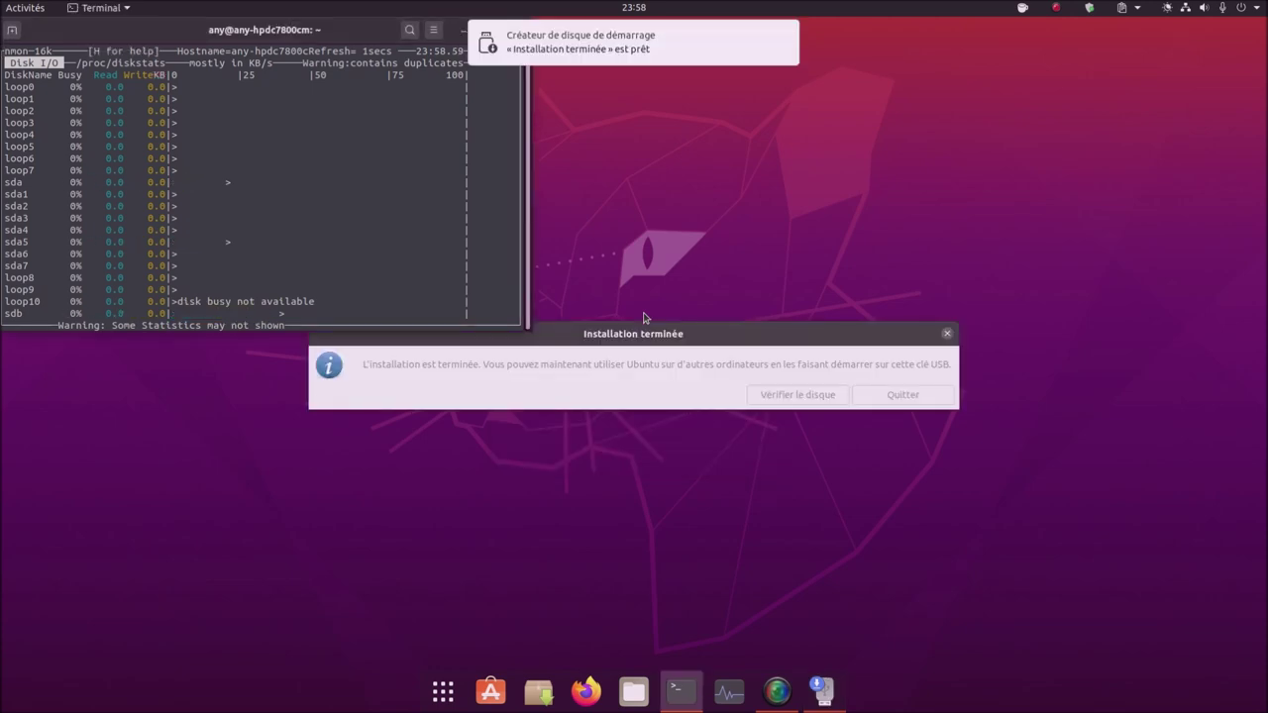
left_click(718, 334)
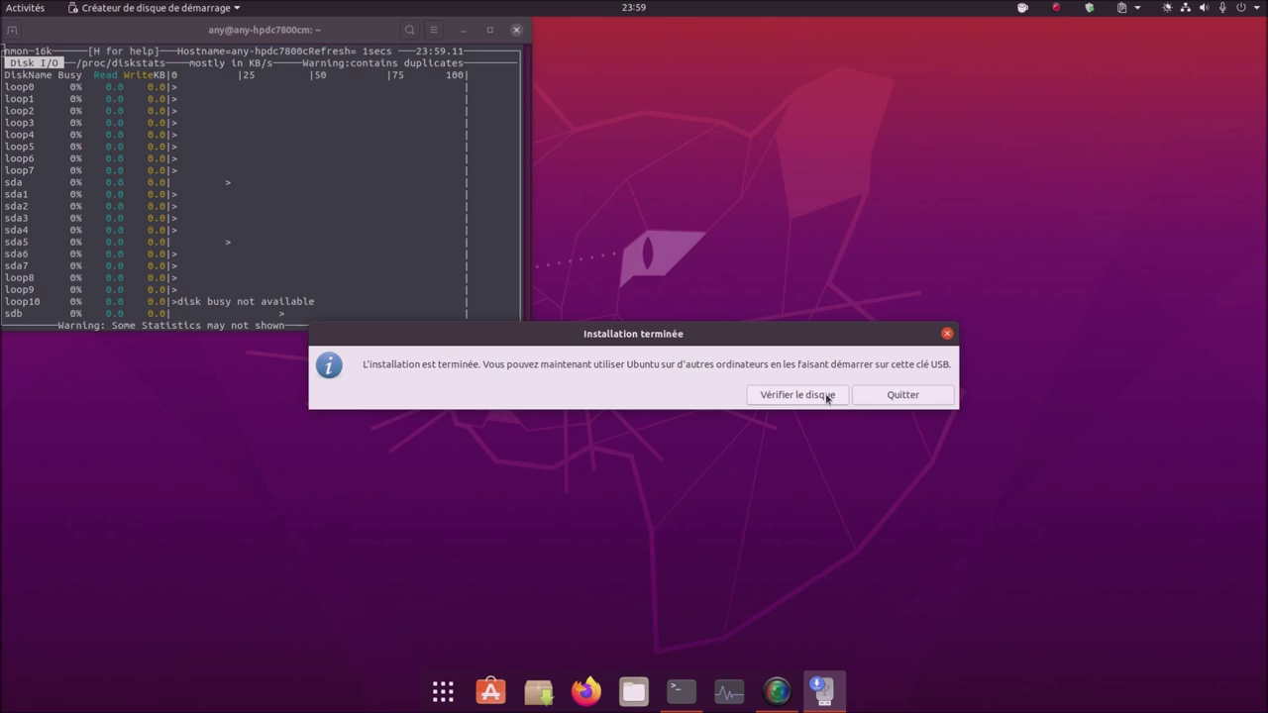
left_click(516, 30)
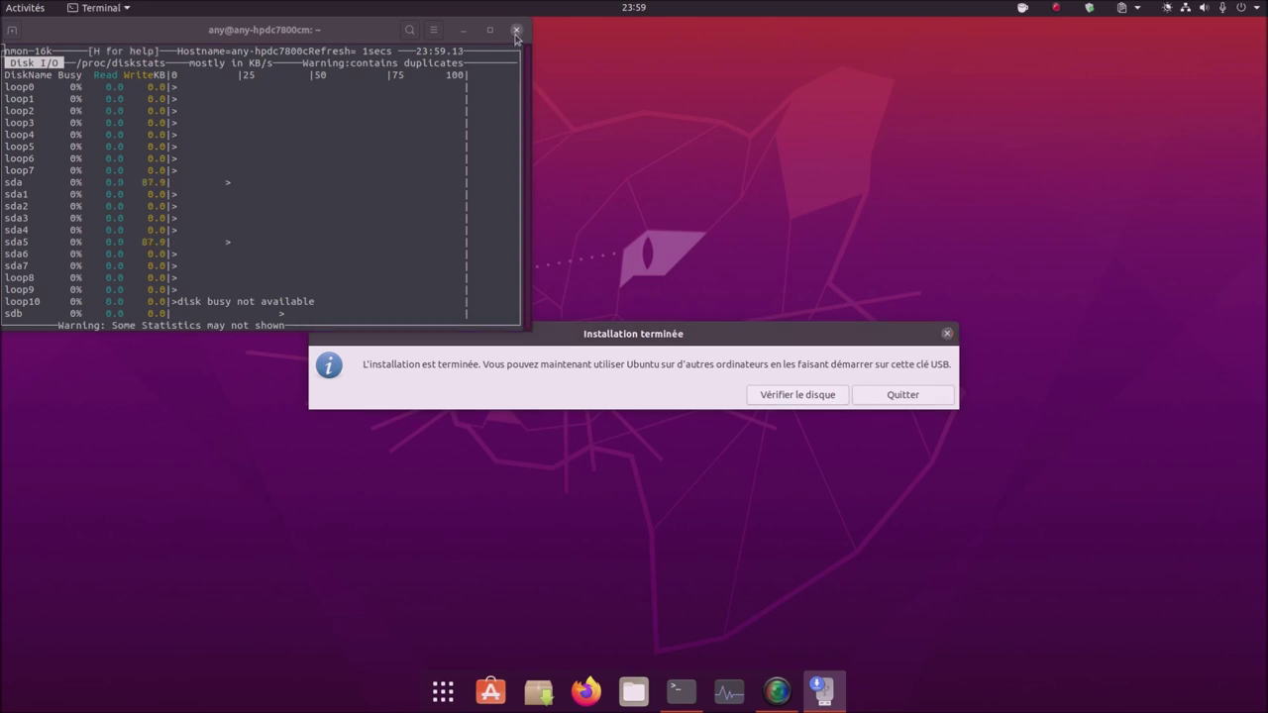
left_click(422, 218)
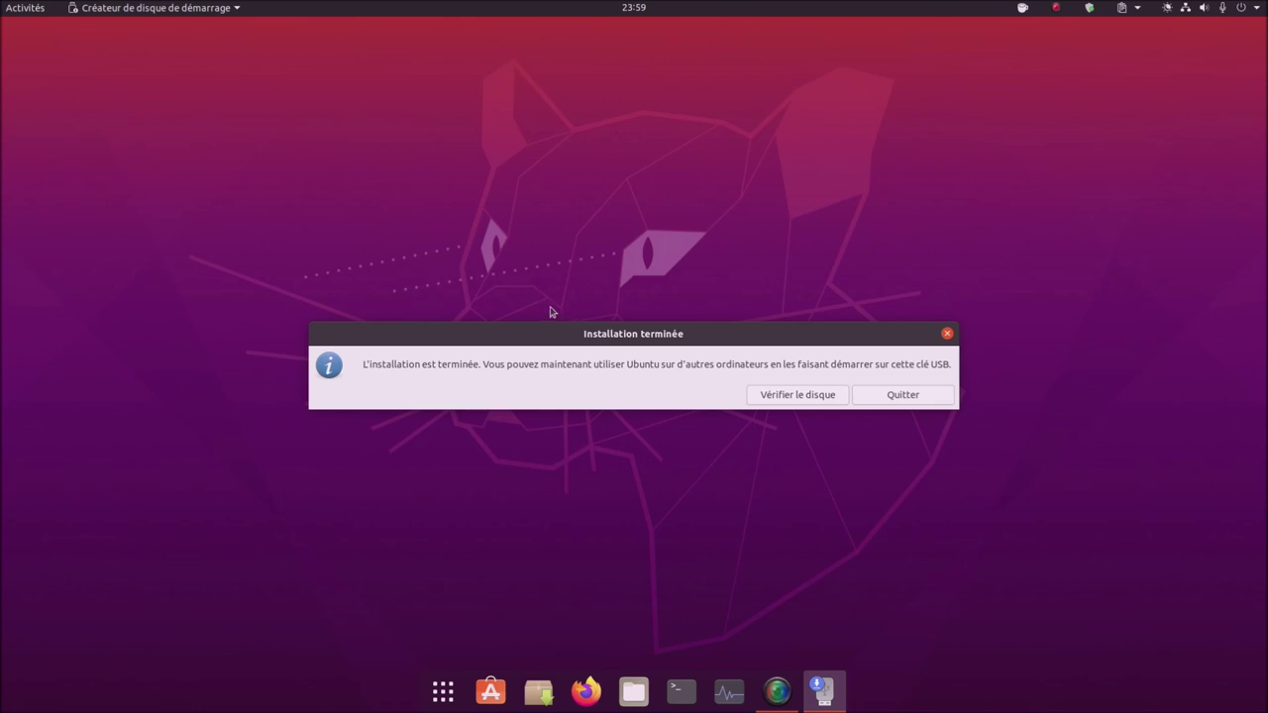
Step: Start the check of the finished USB disk and authenticate with the account password
left_click(789, 396)
type("••")
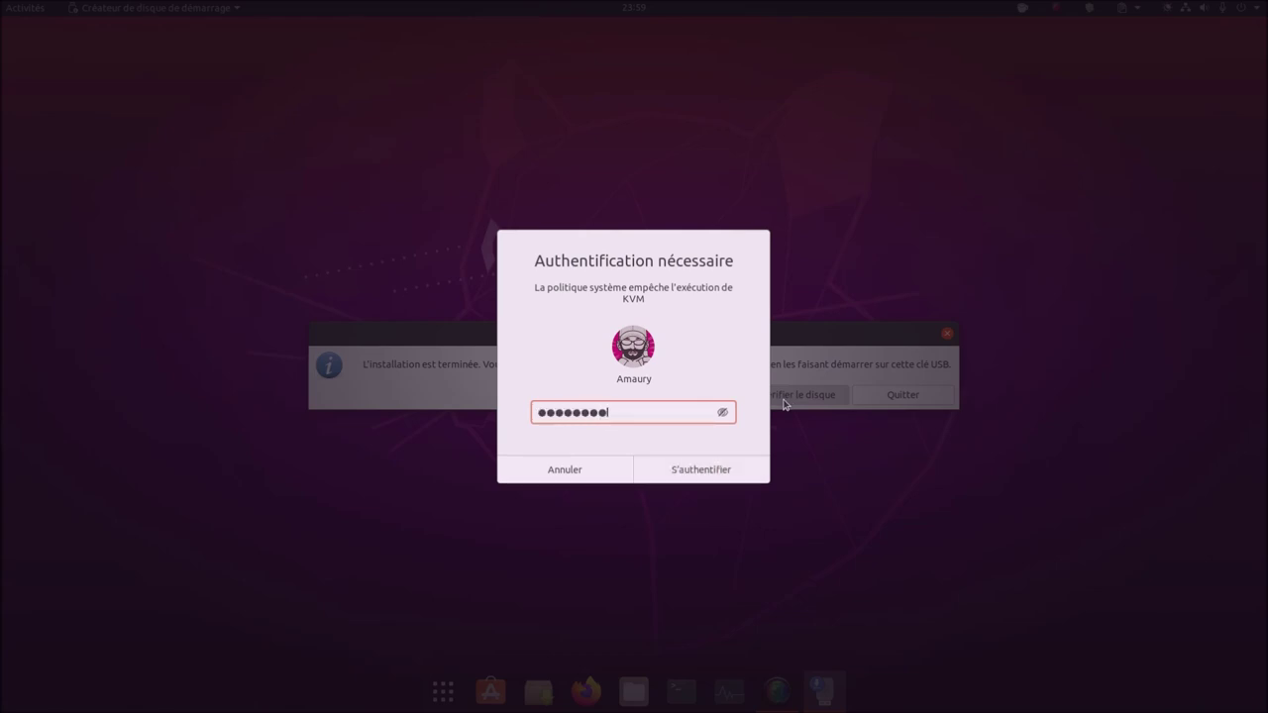
key("Return")
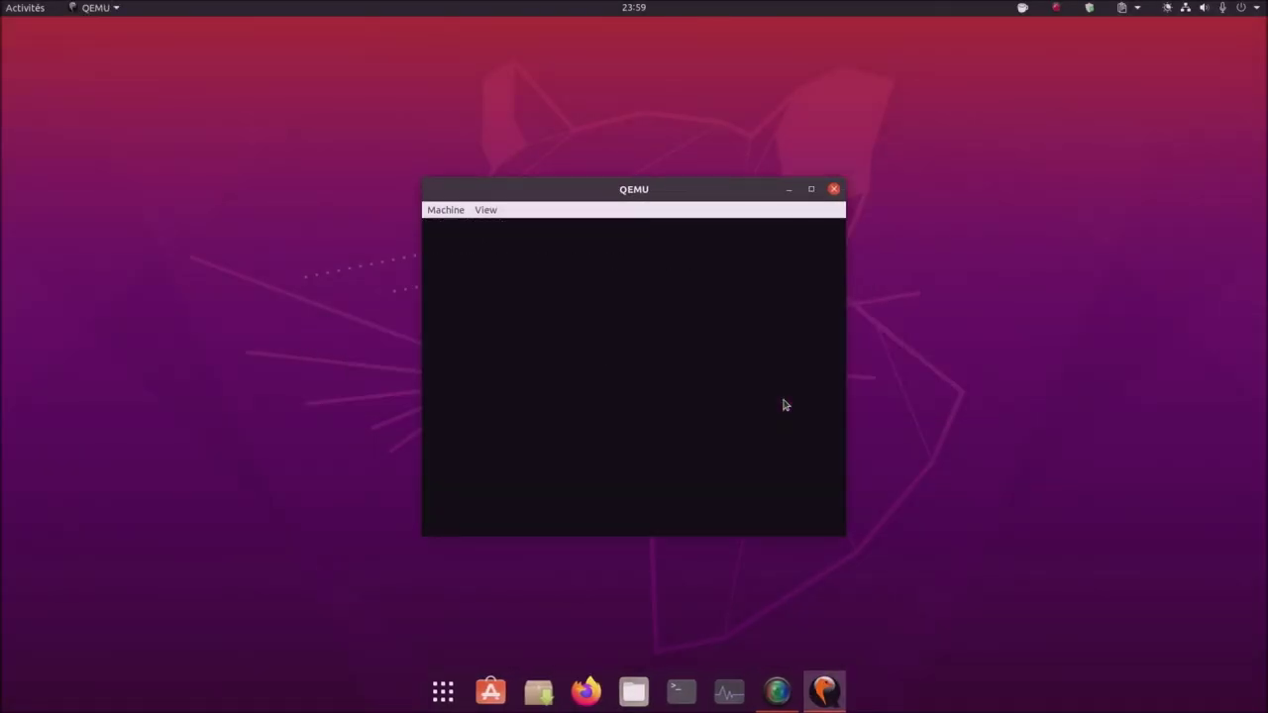
Step: Give the QEMU window input focus and examine the entries of the Linux Mint 19.3 Cinnamon boot menu
left_click(784, 404)
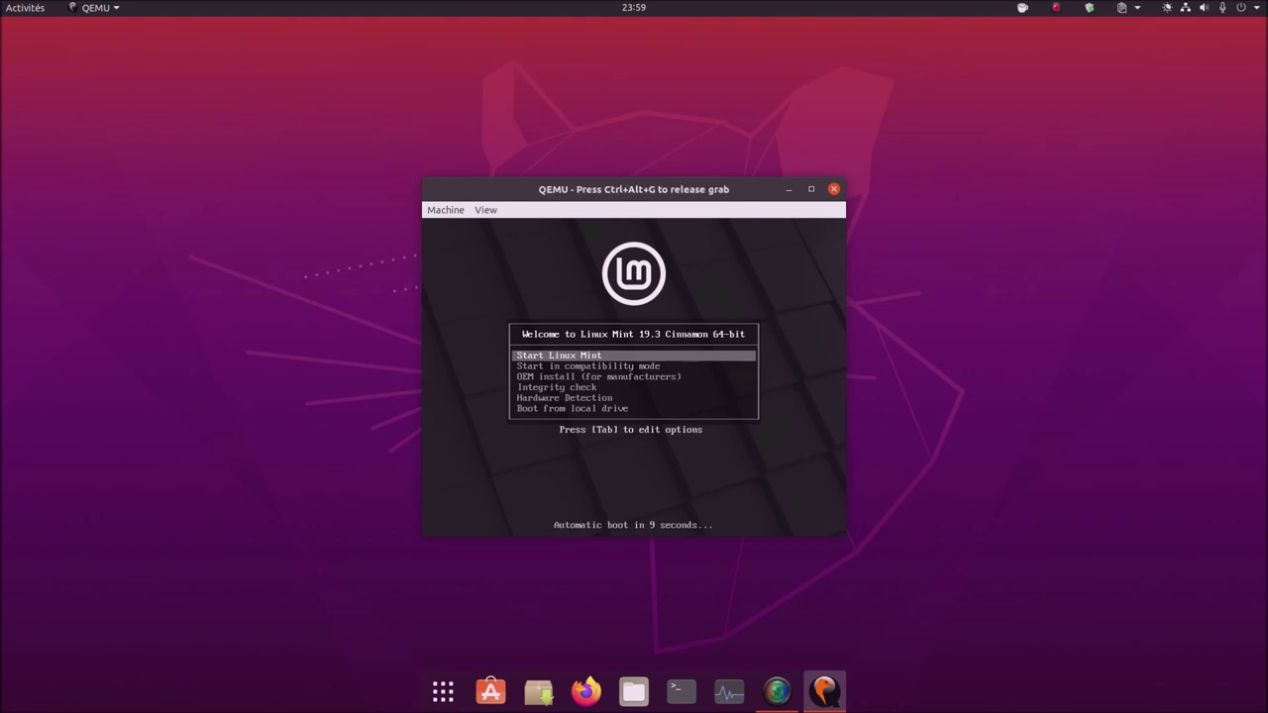
key("Down")
key("Down")
key("Down")
key("Down")
key("Down")
key("Down")
key("Up")
key("Up")
key("Up")
key("Up")
key("Up")
key("Down")
key("Down")
key("Down")
key("Down")
key("Down")
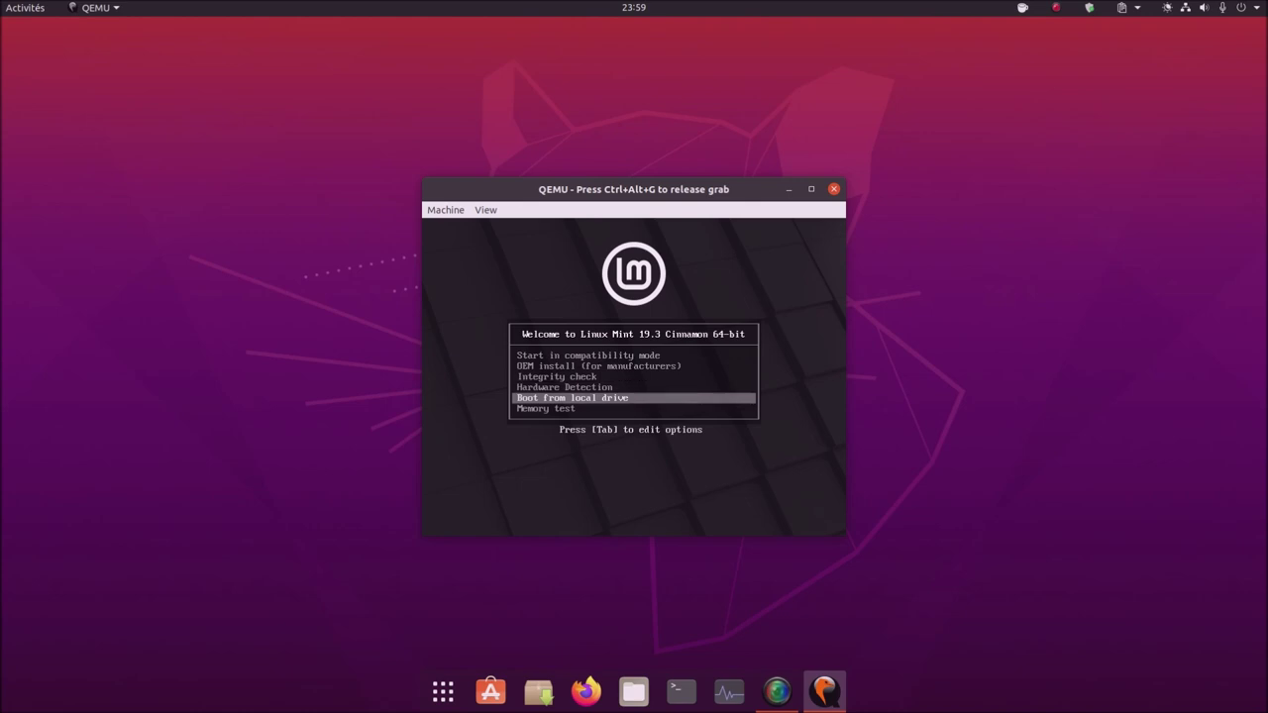
key("Up")
key("Up")
key("Up")
key("Up")
key("Up")
key("Down")
key("Down")
key("Up")
key("Down")
key("Up")
key("Up")
key("Down")
key("Down")
key("Down")
key("Down")
key("Down")
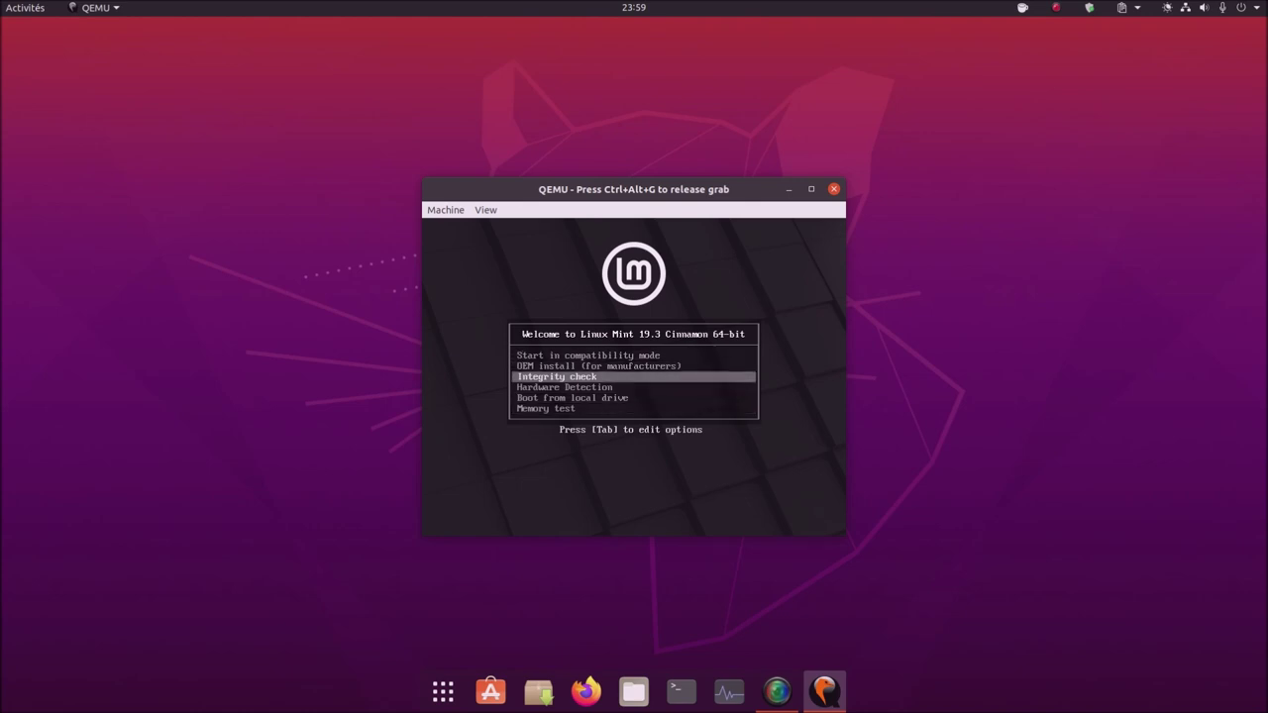
key("Up")
key("Up")
key("Up")
key("Up")
key("Up")
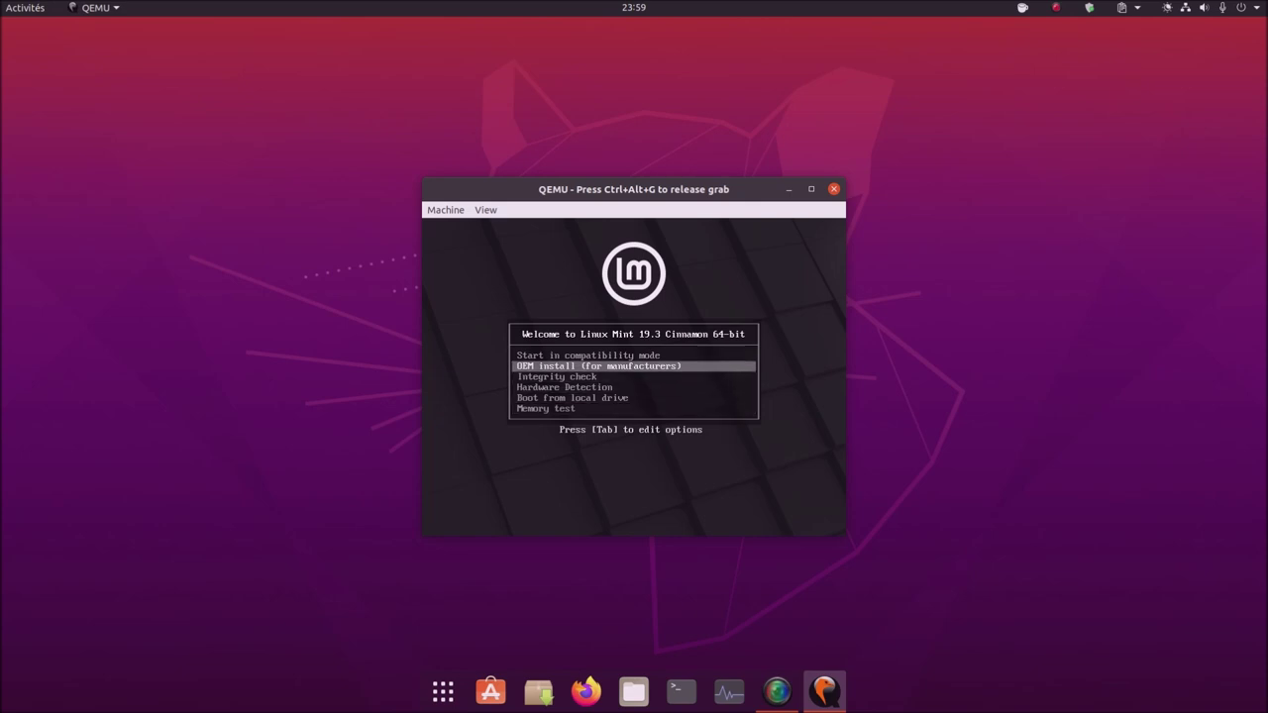